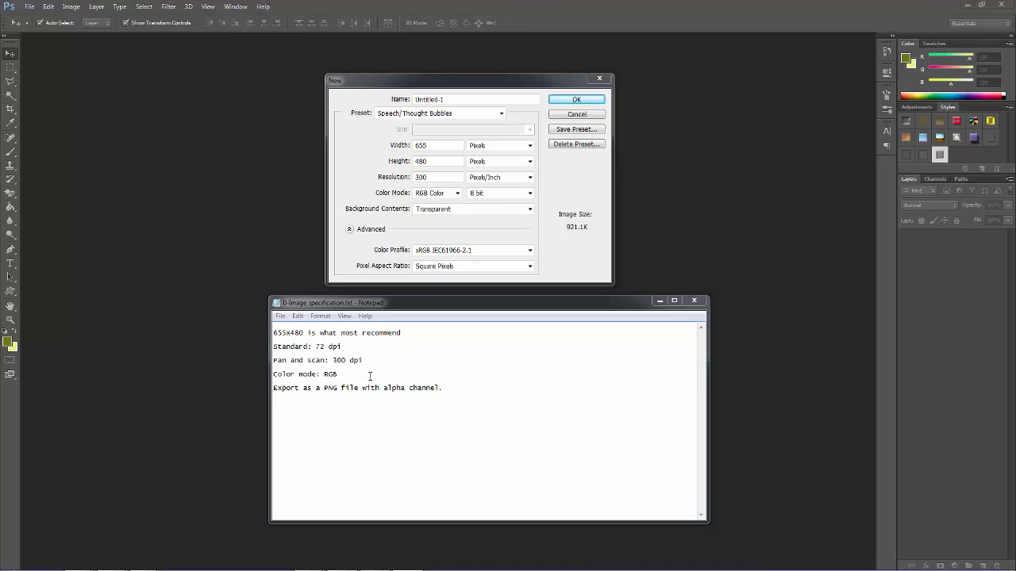
Step: Create a document from the Speech/Thought Bubbles preset: 655 x 480 pixels, 300 pixels/inch, RGB color, transparent background
click(503, 116)
click(502, 116)
click(501, 114)
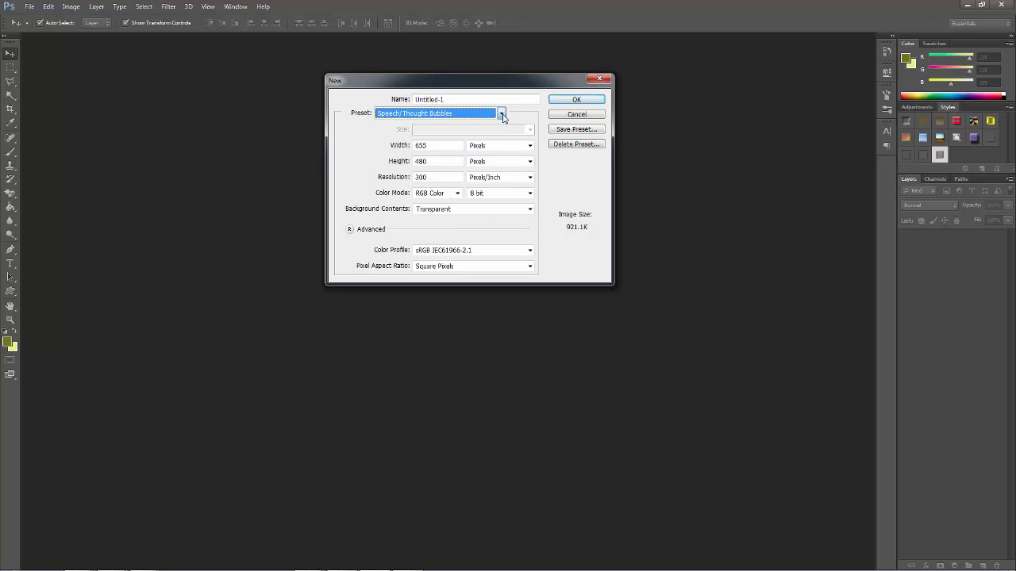
click(574, 101)
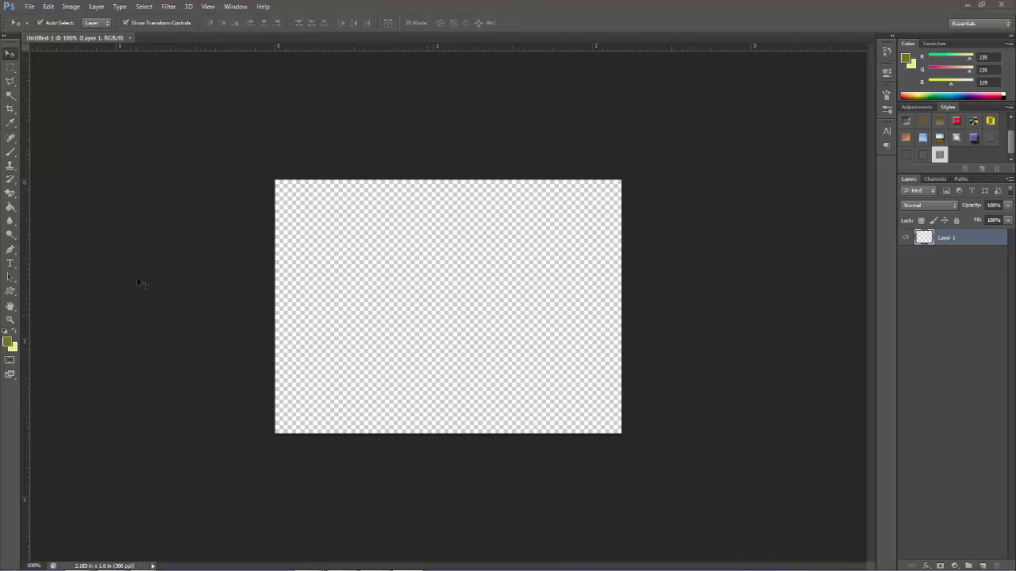
Step: Activate the Custom Shape Tool and replace the available shapes with the All set
click(11, 293)
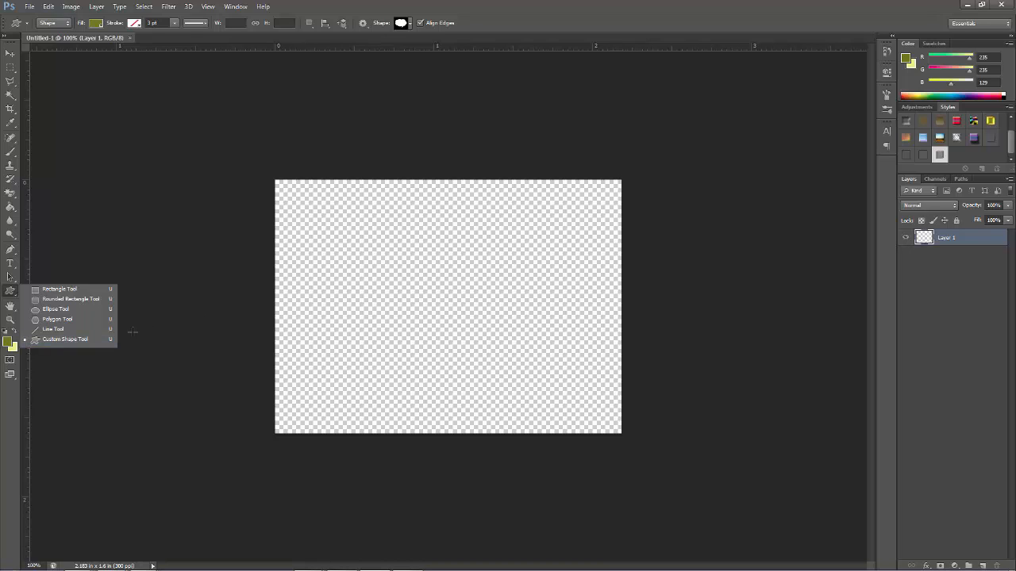
click(76, 340)
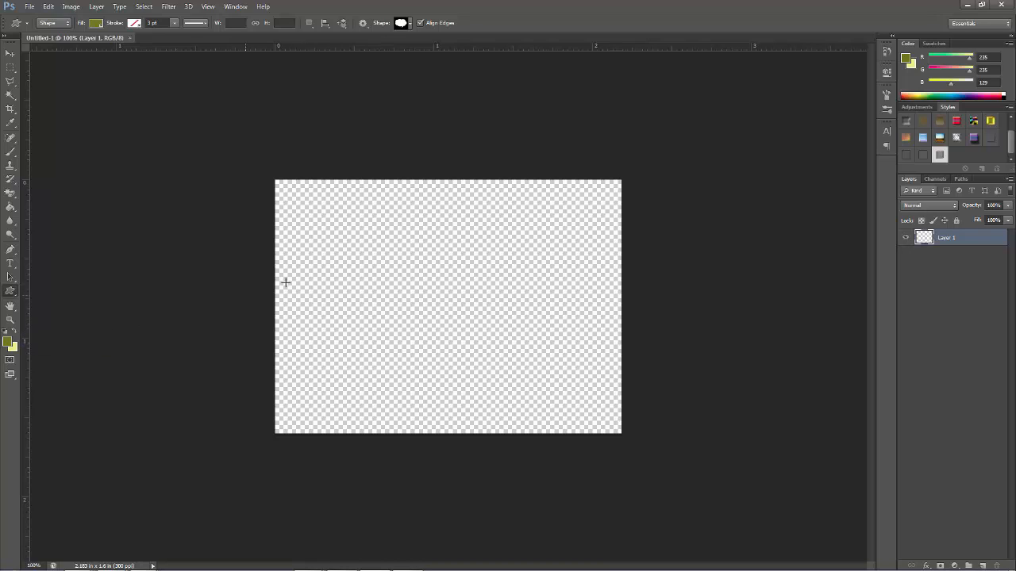
click(411, 24)
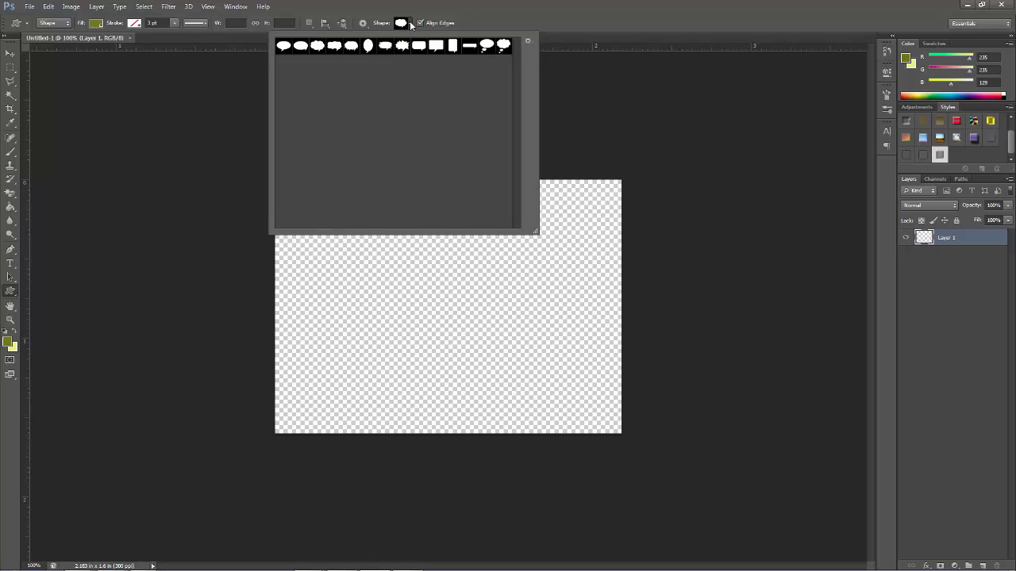
click(528, 40)
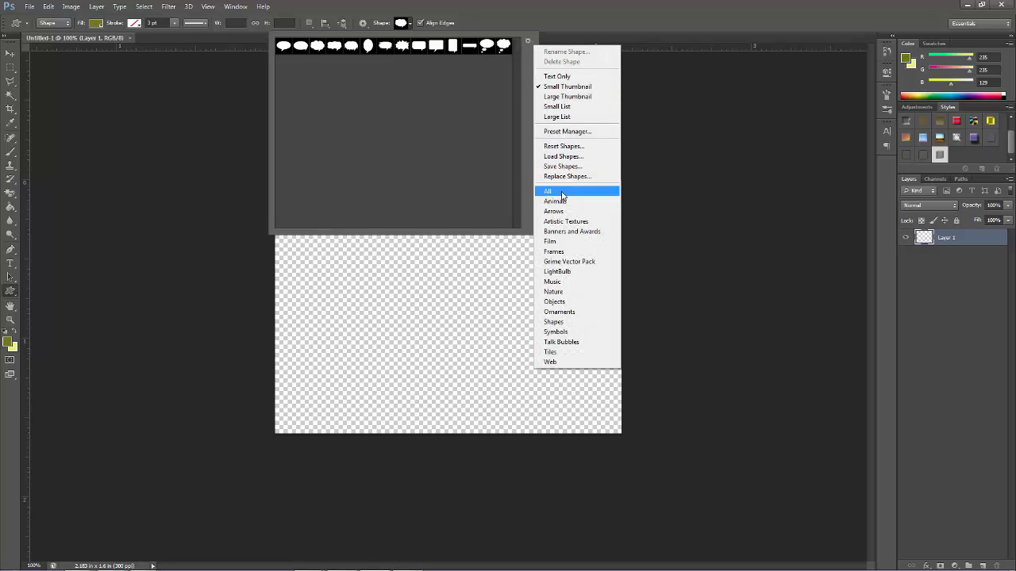
click(561, 193)
click(464, 219)
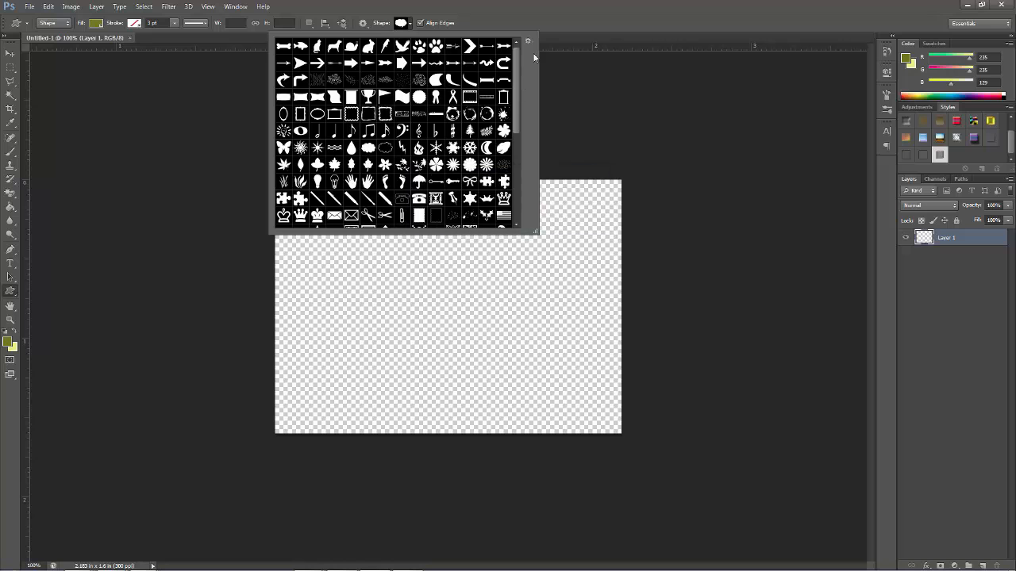
Step: Draw a long-shafted, right-pointing arrow custom shape across the canvas, about 624 by 162 px
mouse_move(517, 66)
mouse_down()
mouse_move(521, 167)
mouse_move(516, 50)
mouse_up()
click(317, 64)
click(572, 27)
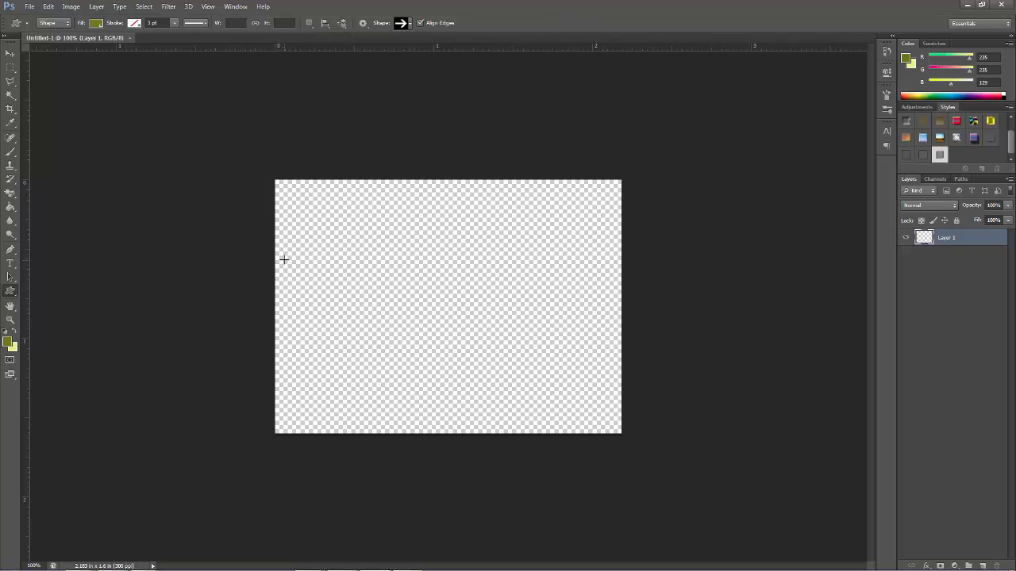
drag(284, 258, 612, 342)
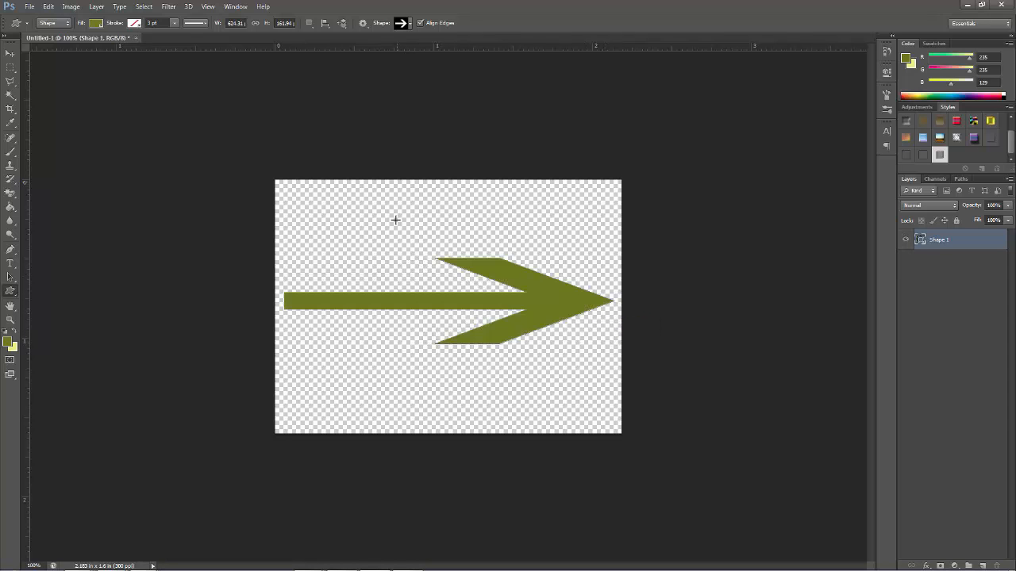
Step: Fill the arrow with blue and give it a light yellow stroke 0.74 pt wide
click(98, 23)
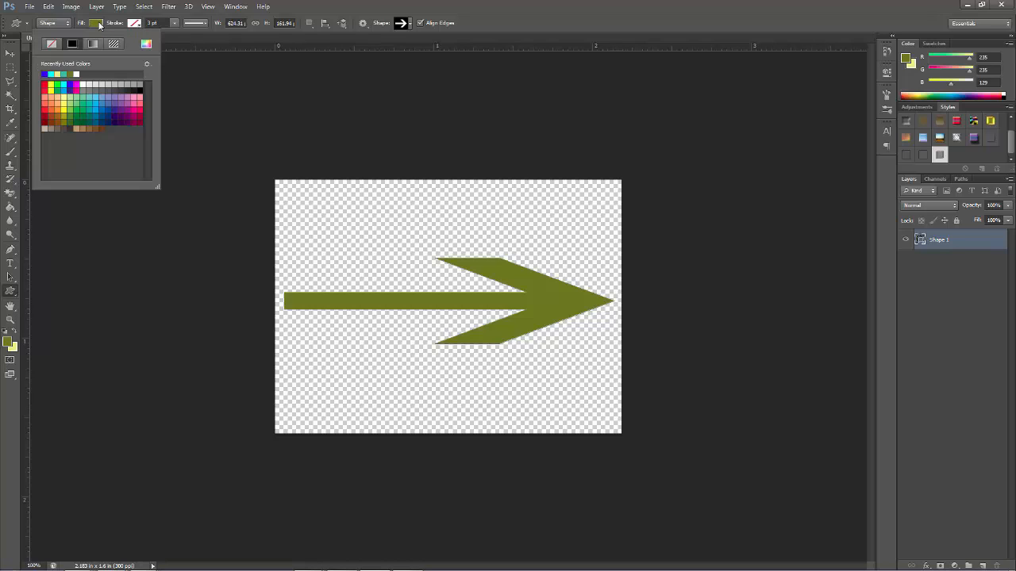
click(45, 74)
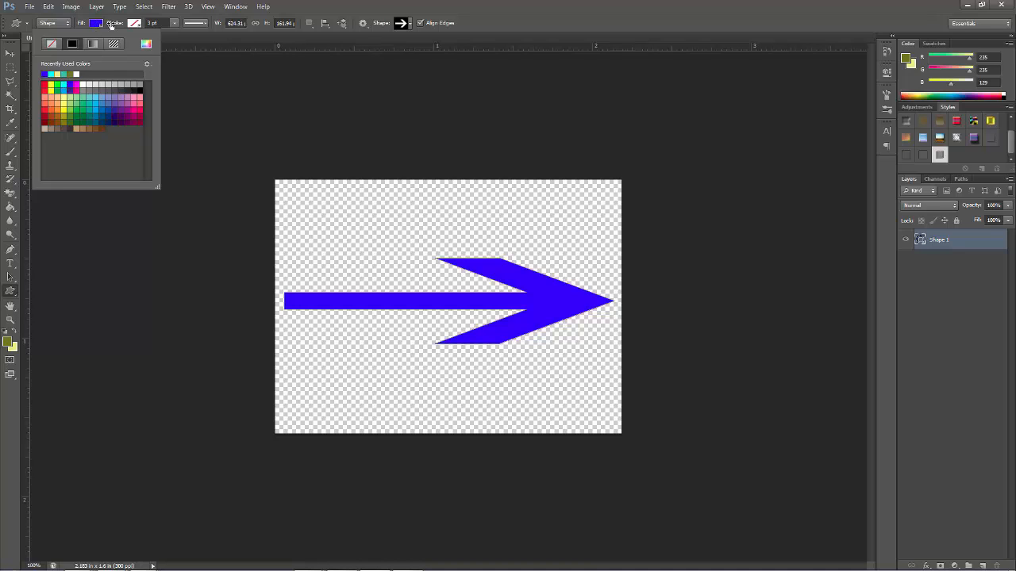
click(135, 24)
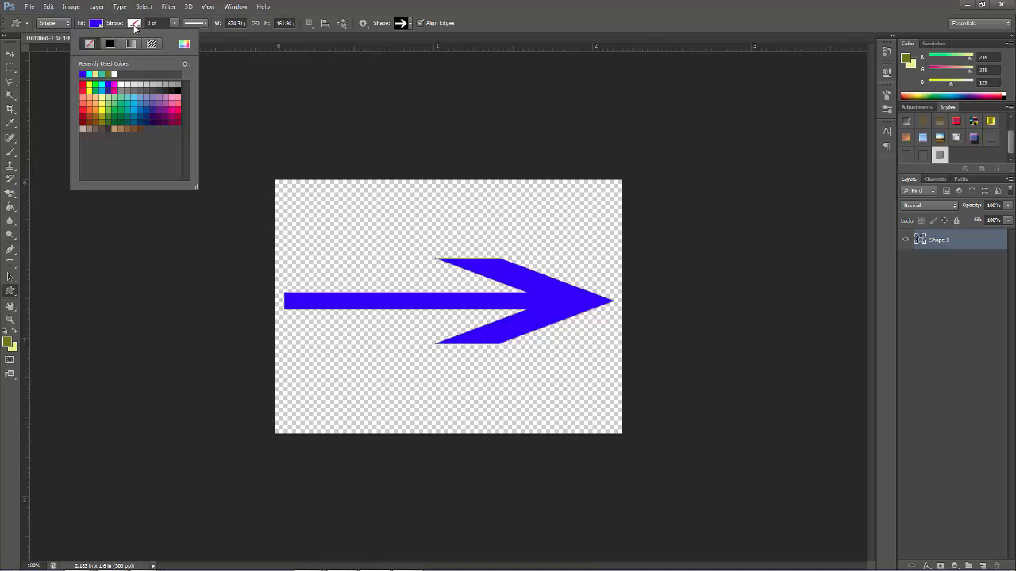
click(95, 73)
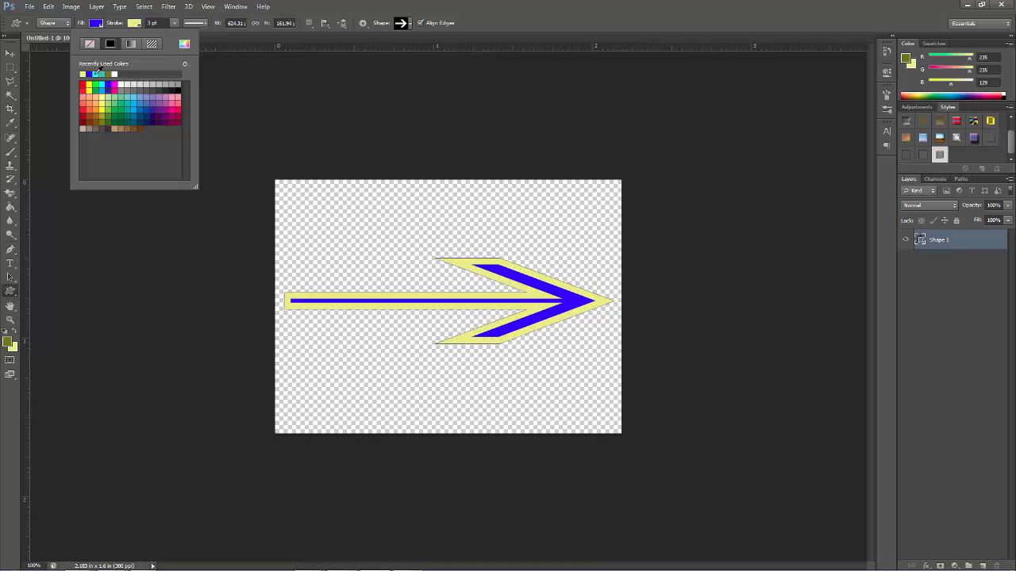
click(175, 24)
drag(174, 34, 174, 37)
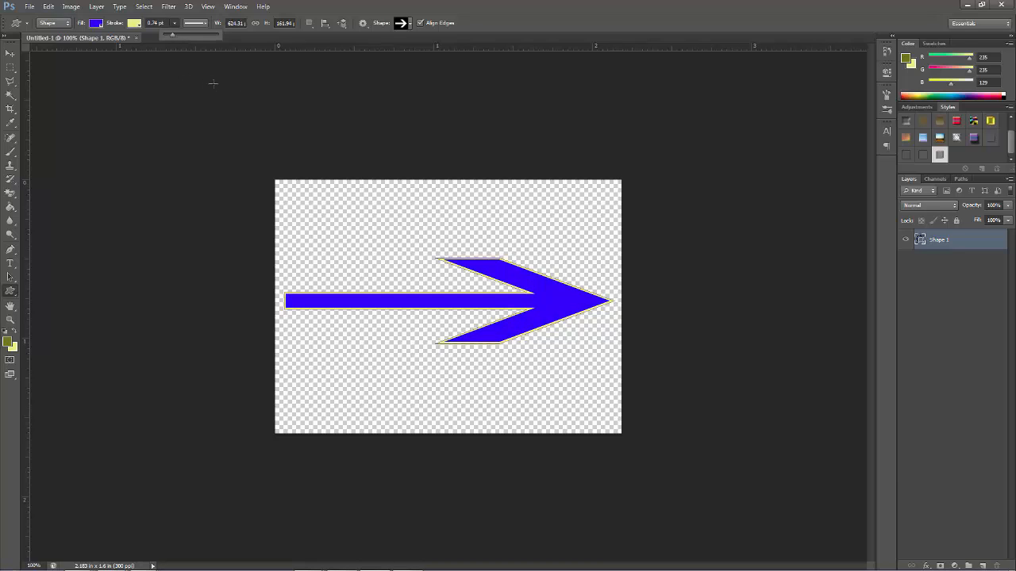
Step: Trim the canvas to the arrow based on transparent pixels, on all four sides
click(70, 7)
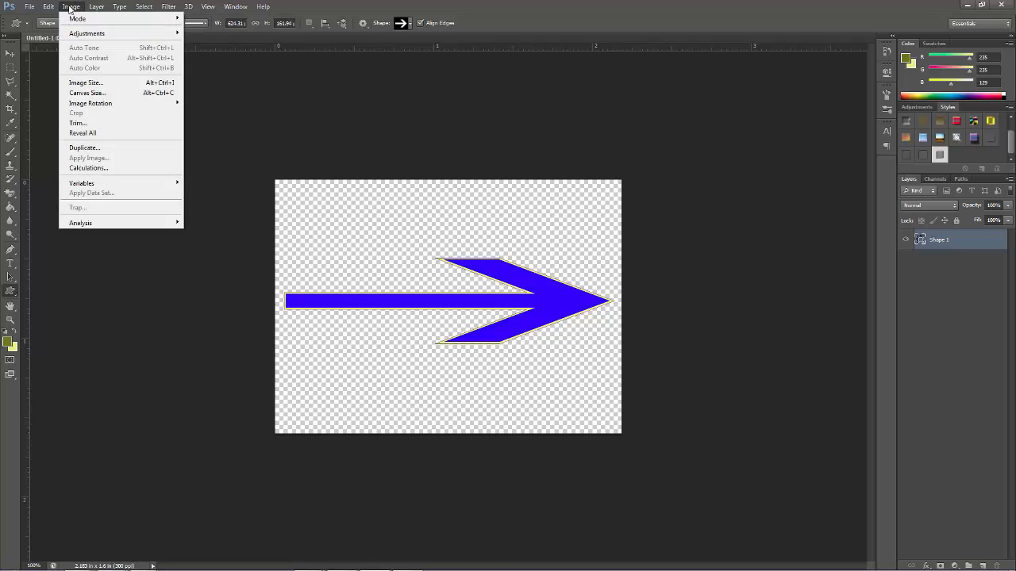
click(89, 126)
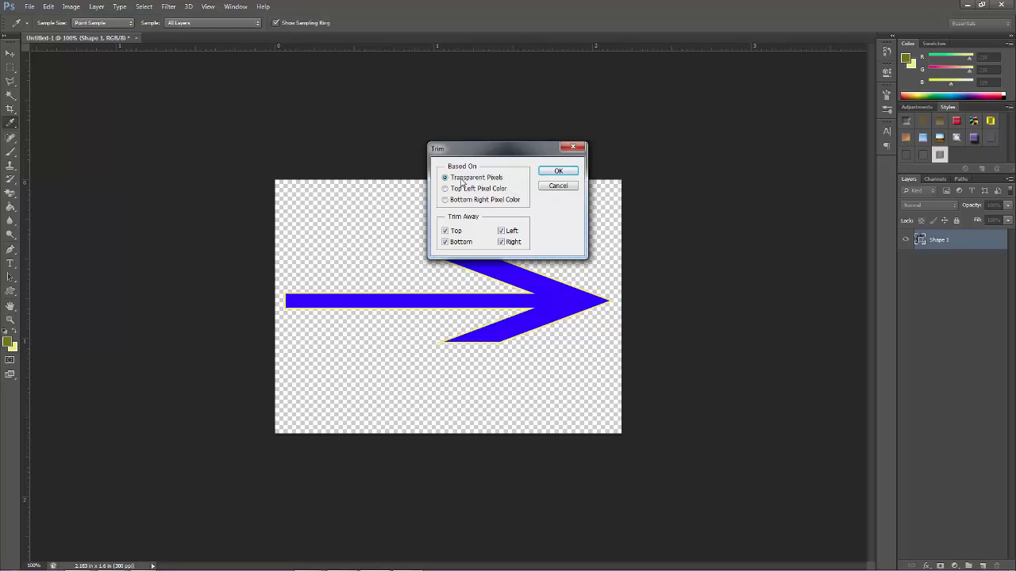
click(560, 173)
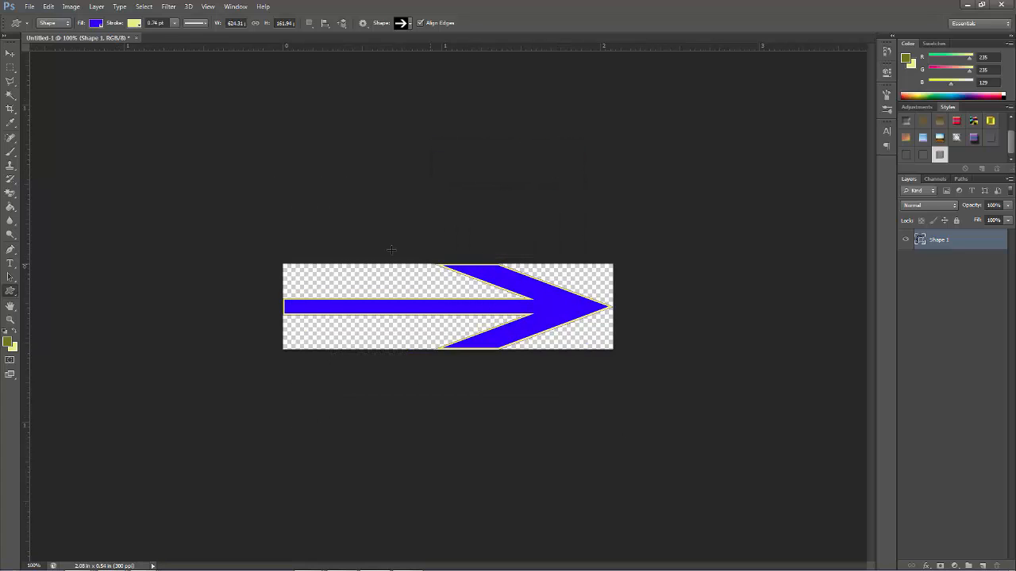
Step: Preview the arrow as a PNG-8 with transparency in Save for Web, and leave without exporting
click(29, 7)
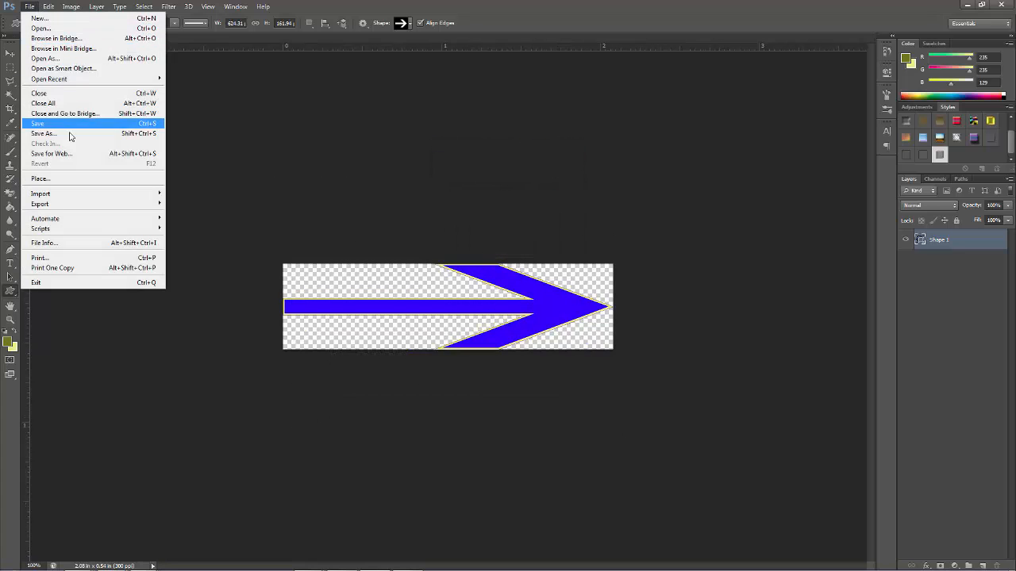
click(63, 156)
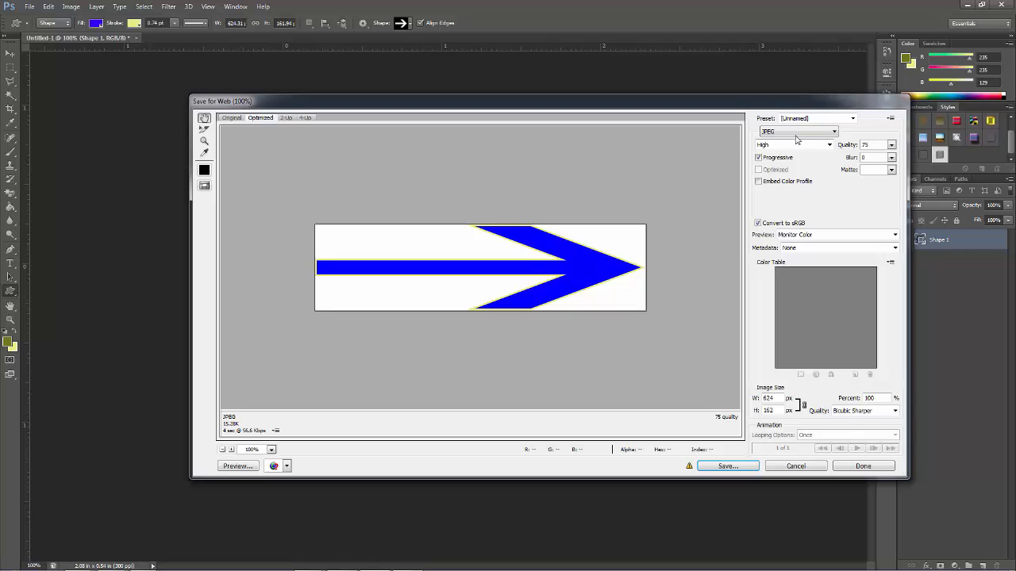
click(799, 131)
click(782, 155)
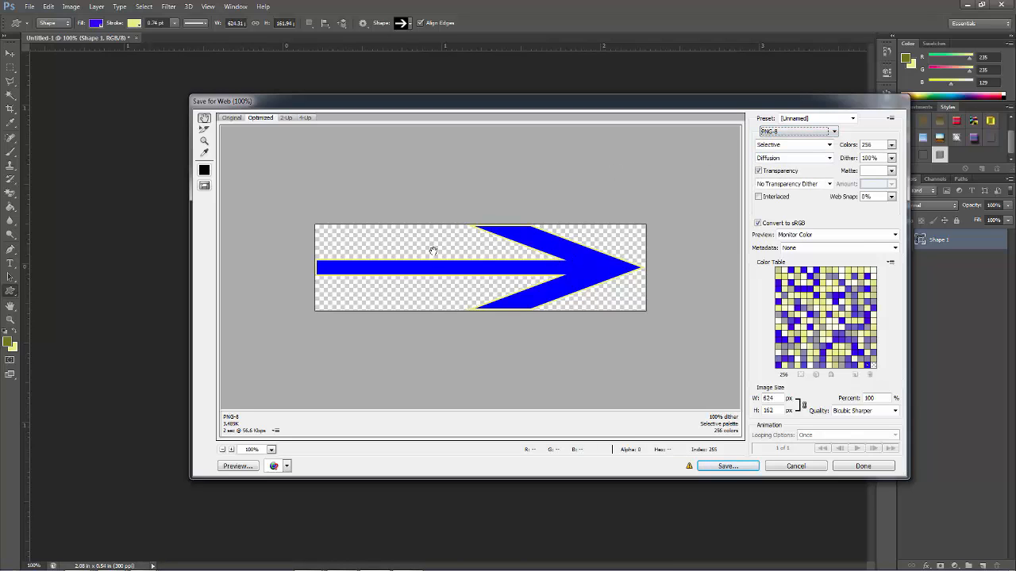
click(813, 468)
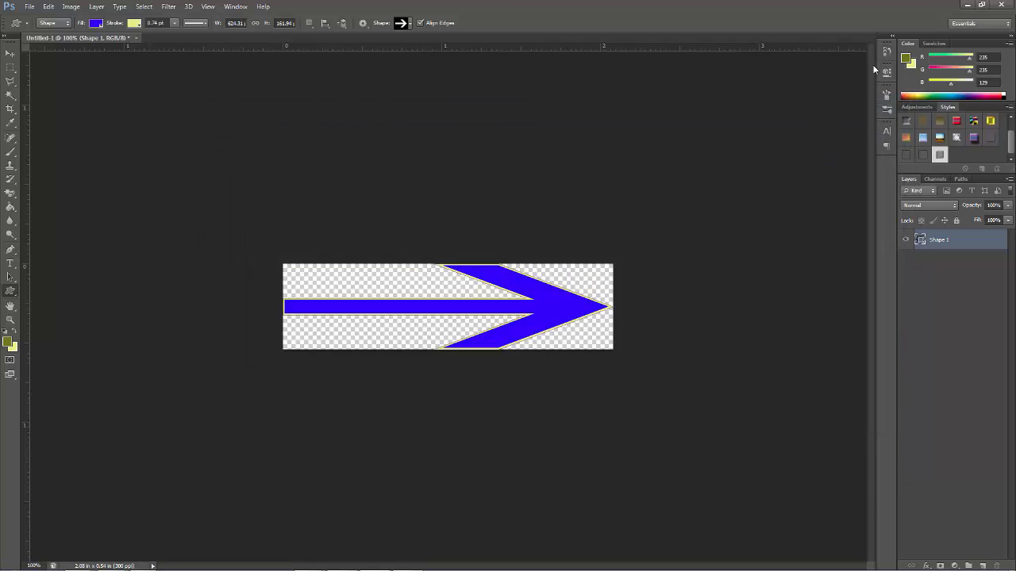
Step: Revert the document to its New history state, and collapse the history list
click(887, 52)
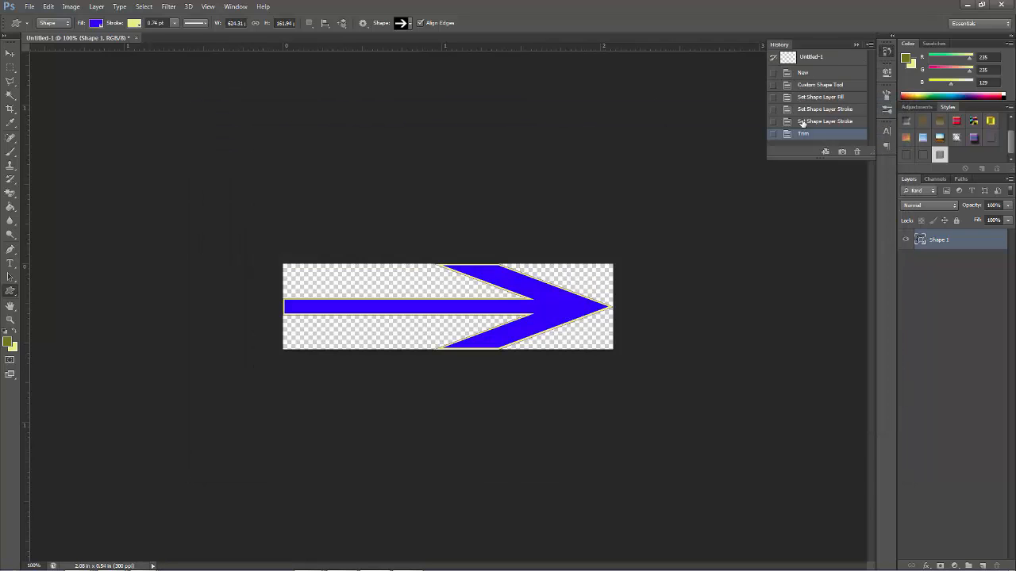
click(798, 75)
click(798, 75)
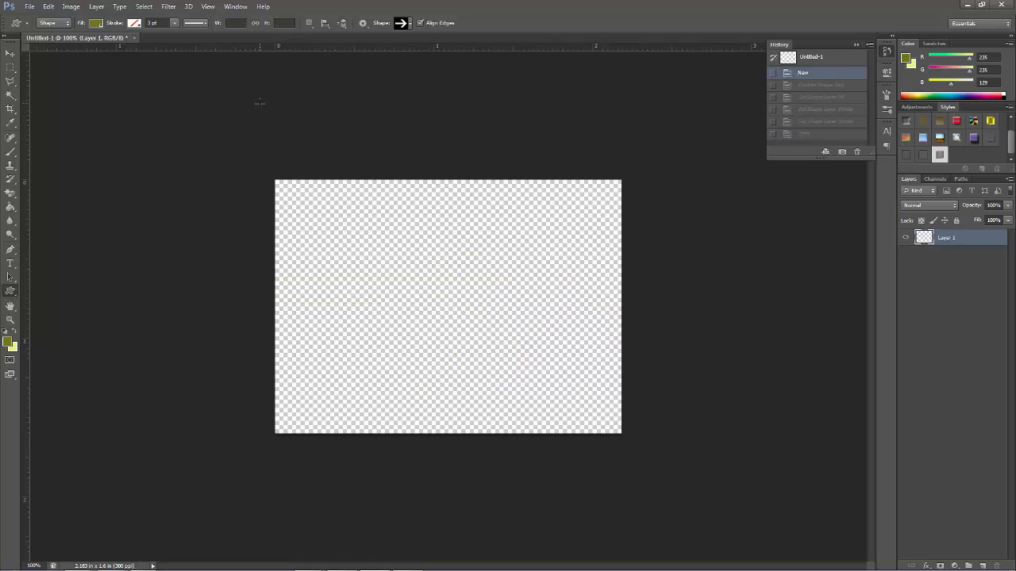
click(856, 44)
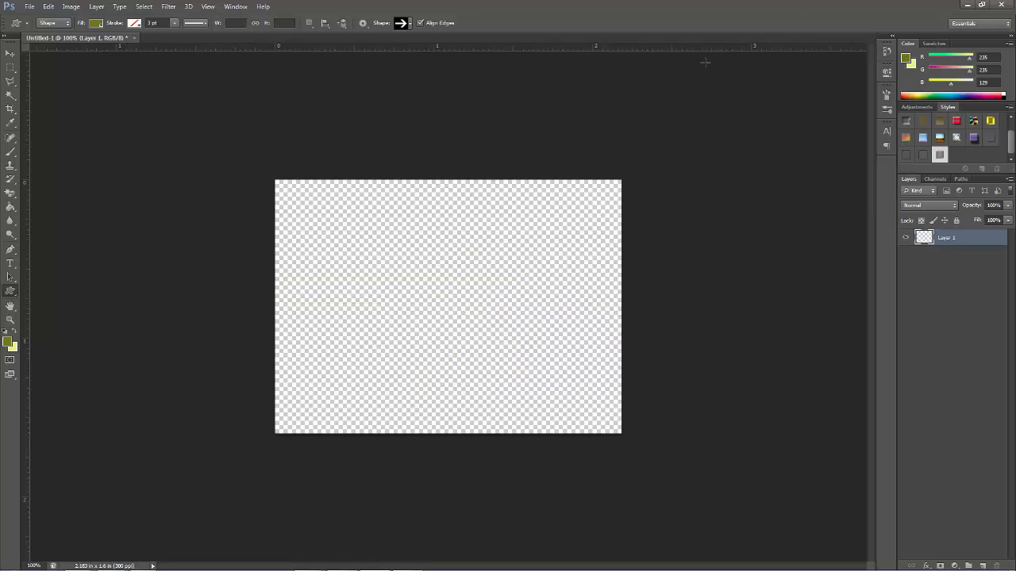
click(411, 24)
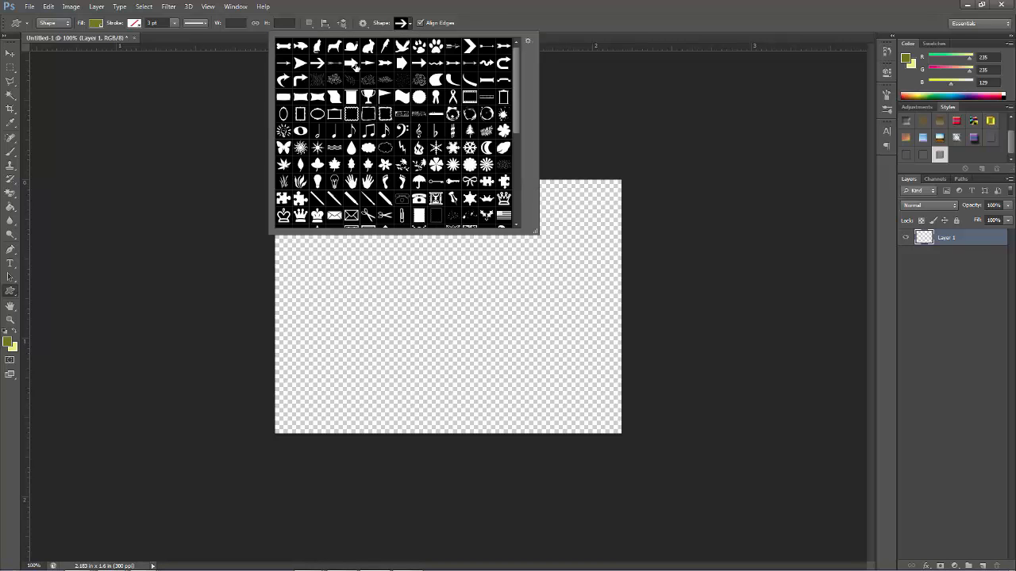
click(528, 40)
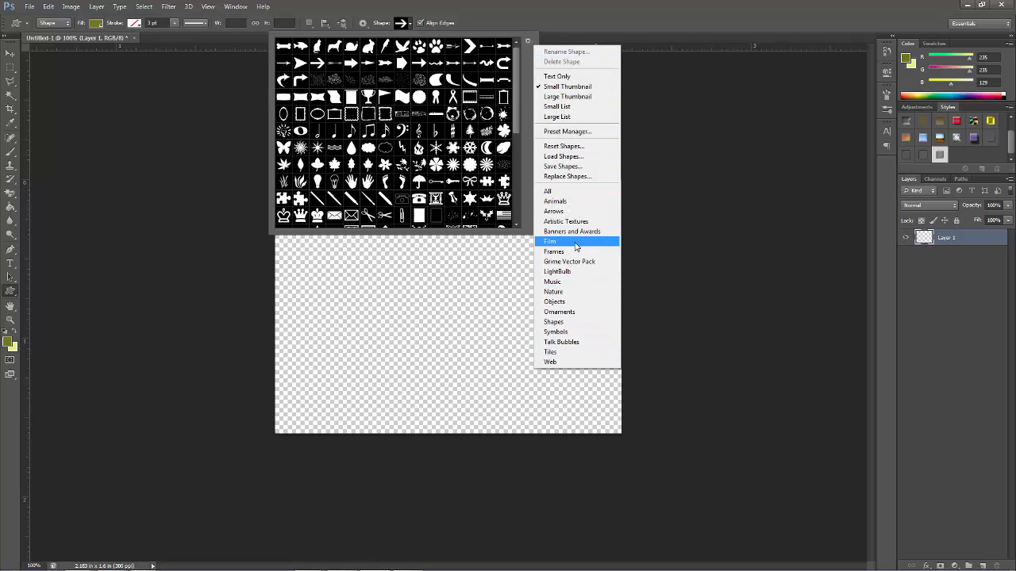
click(557, 9)
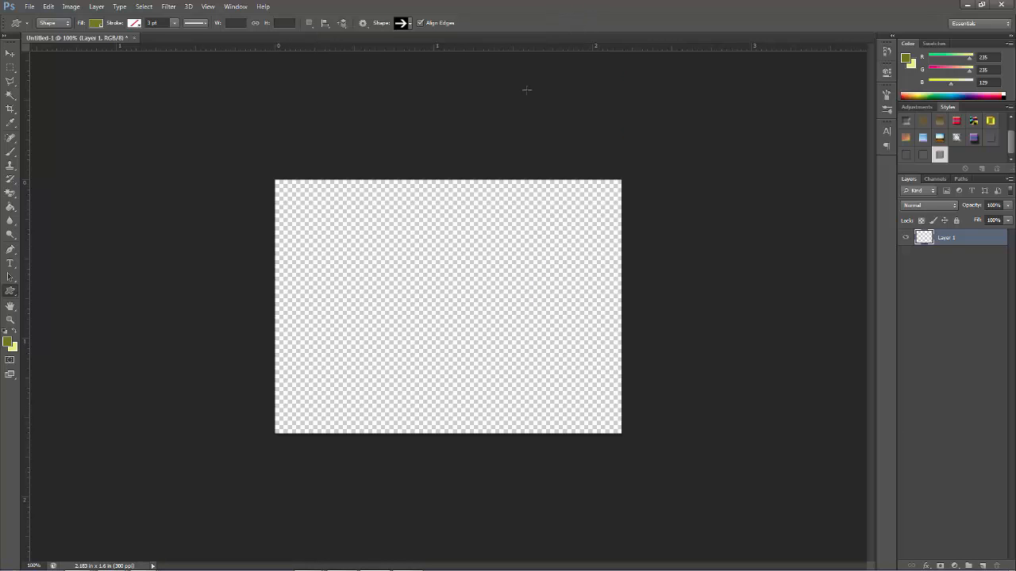
Step: Draw a notched arrowhead custom shape about 583 by 267 px across the canvas and fill it with cyan
right_click(354, 229)
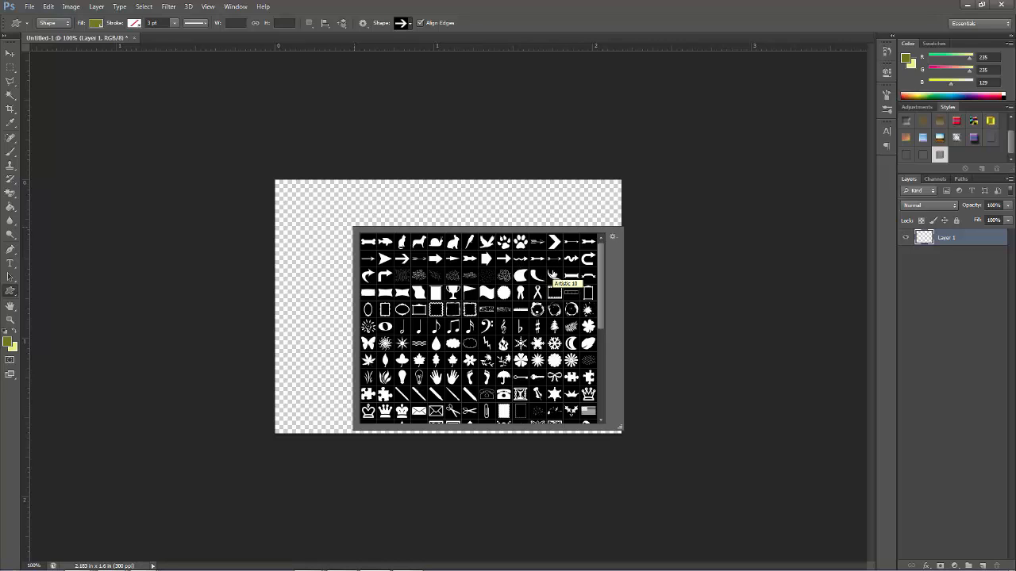
click(384, 259)
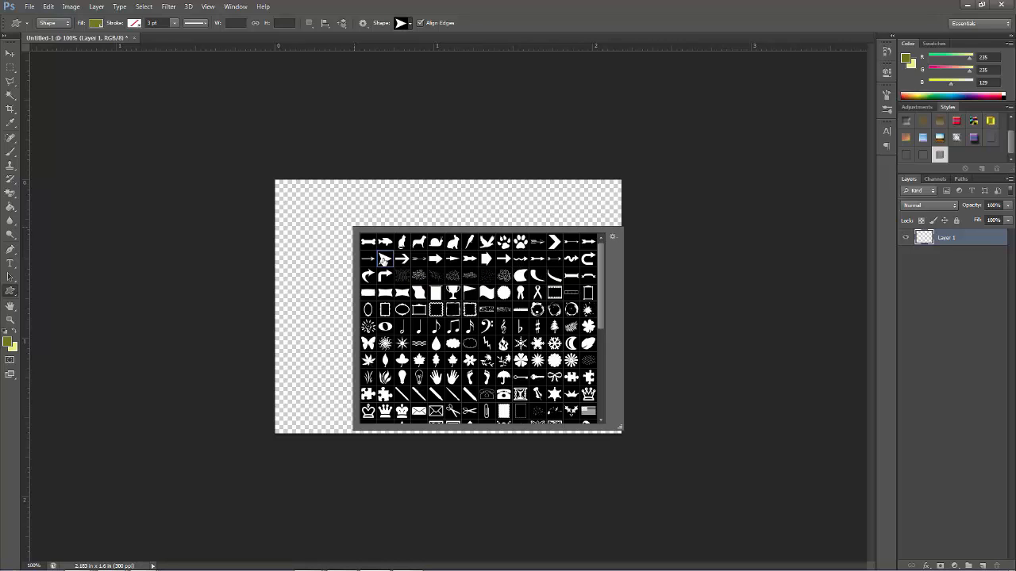
click(506, 17)
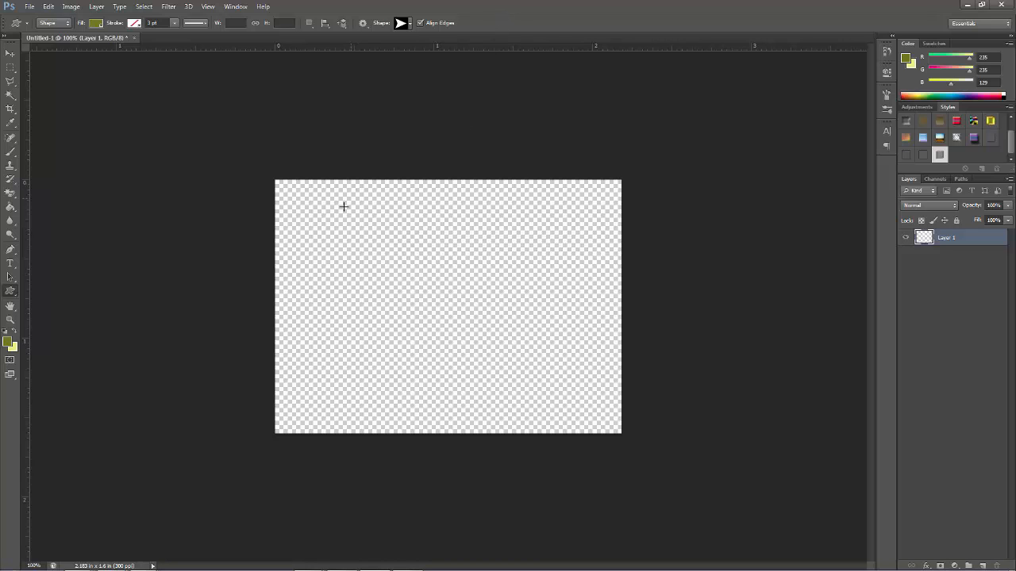
drag(283, 238, 591, 379)
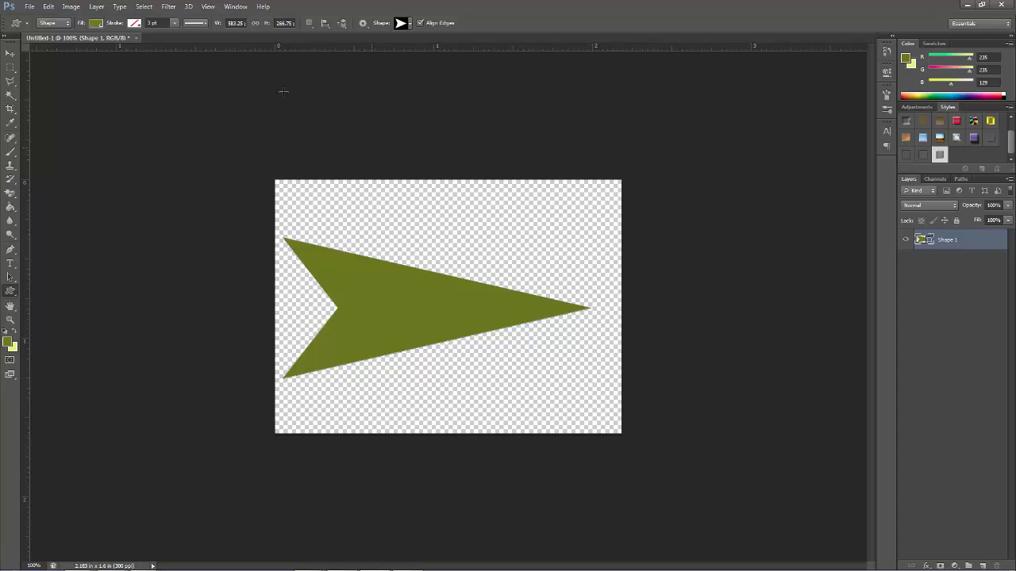
click(96, 23)
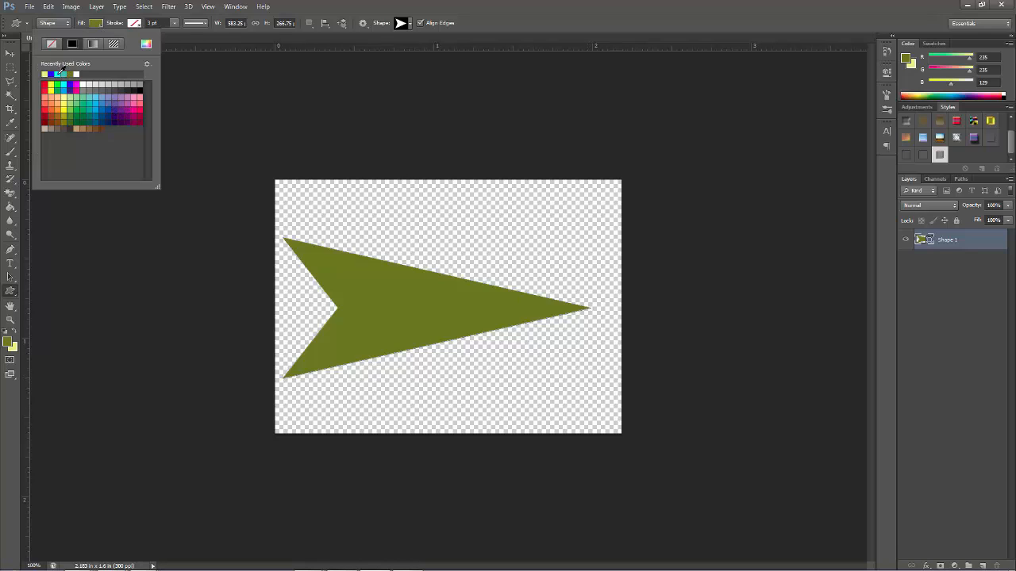
click(60, 73)
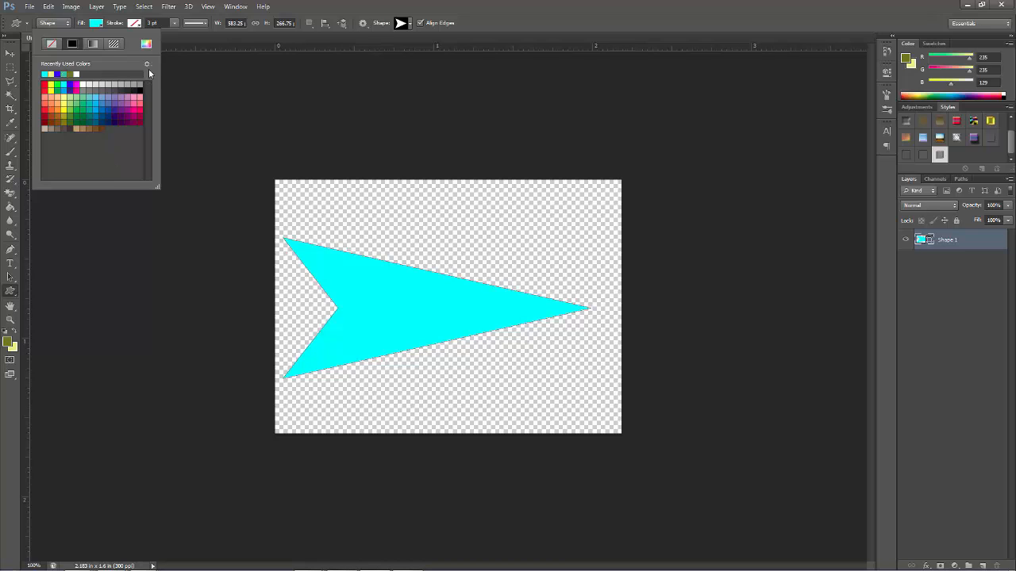
Step: Draw a second, smaller arrowhead about 277 by 129 px above the cyan one on its own layer
click(958, 284)
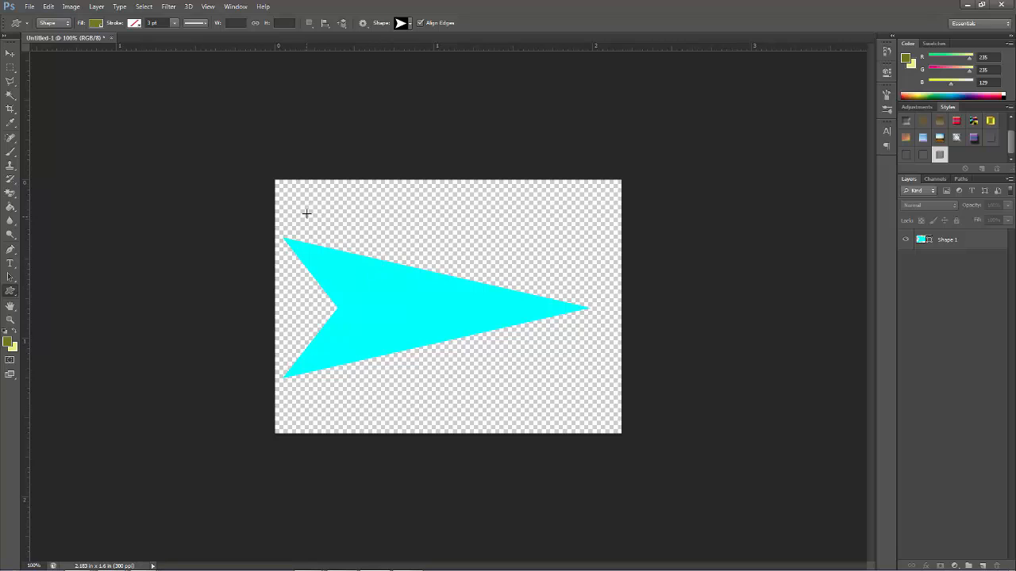
drag(331, 189, 481, 261)
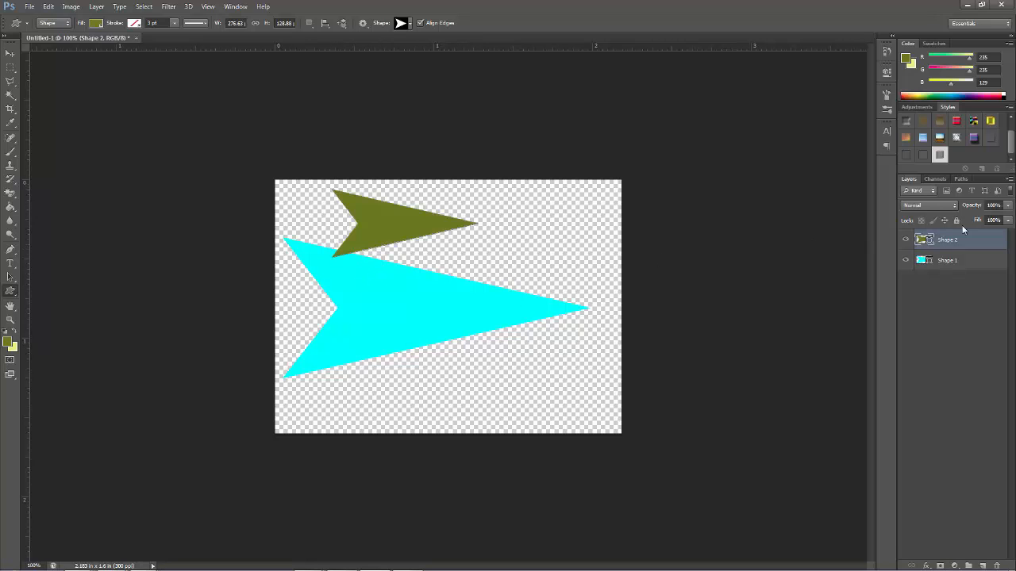
Step: Change the fill of the larger arrowhead from the Shape 1 layer to solid yellow
click(973, 269)
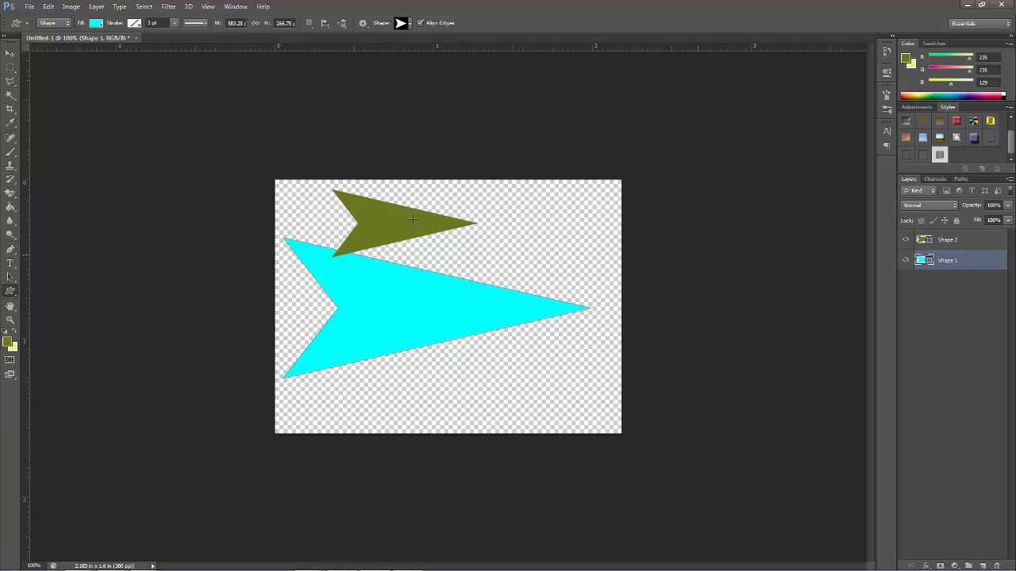
click(96, 23)
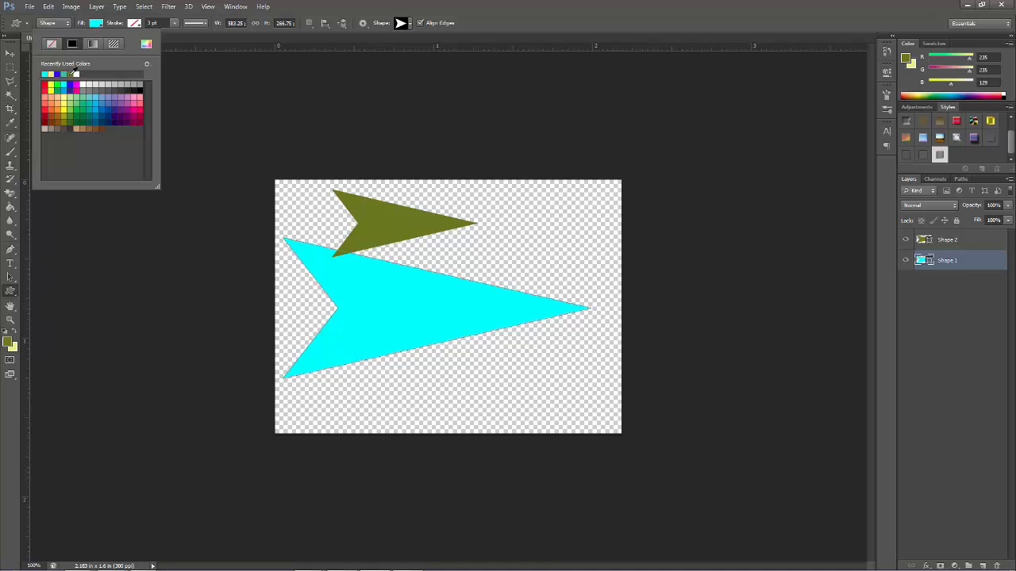
click(51, 84)
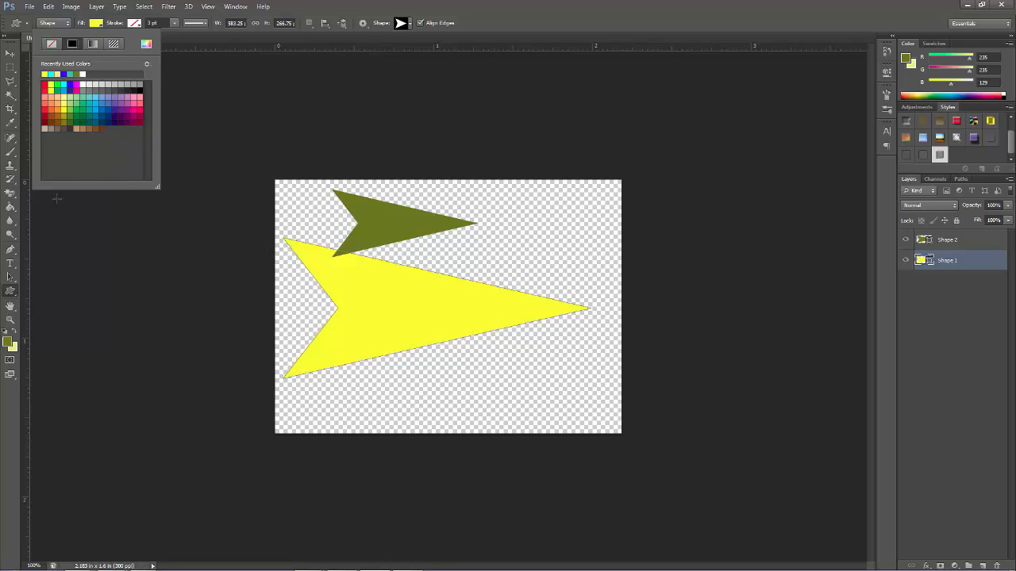
click(10, 292)
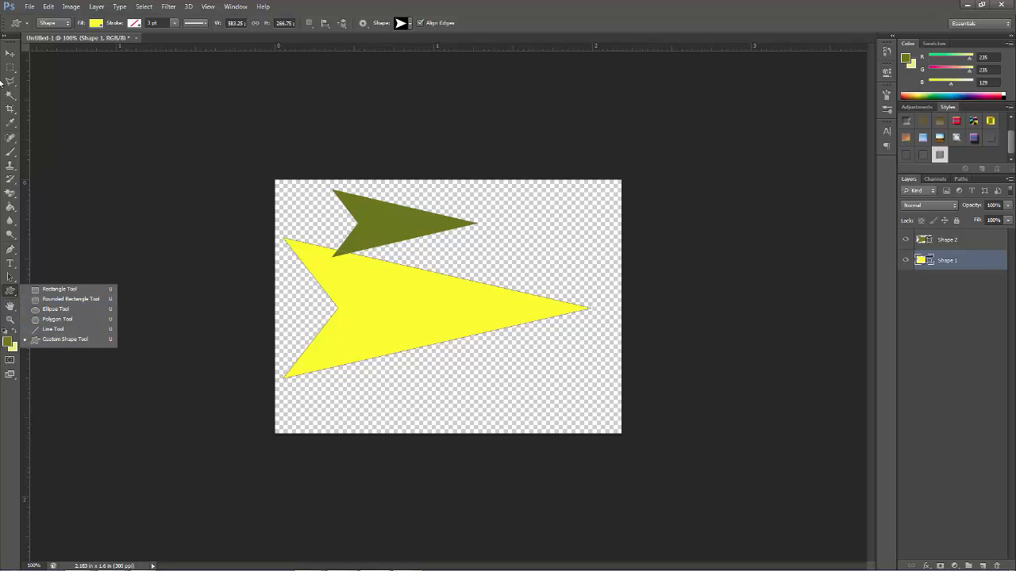
Step: Move the olive arrowhead toward the canvas's upper right and the yellow one down so that they no longer overlap
click(10, 54)
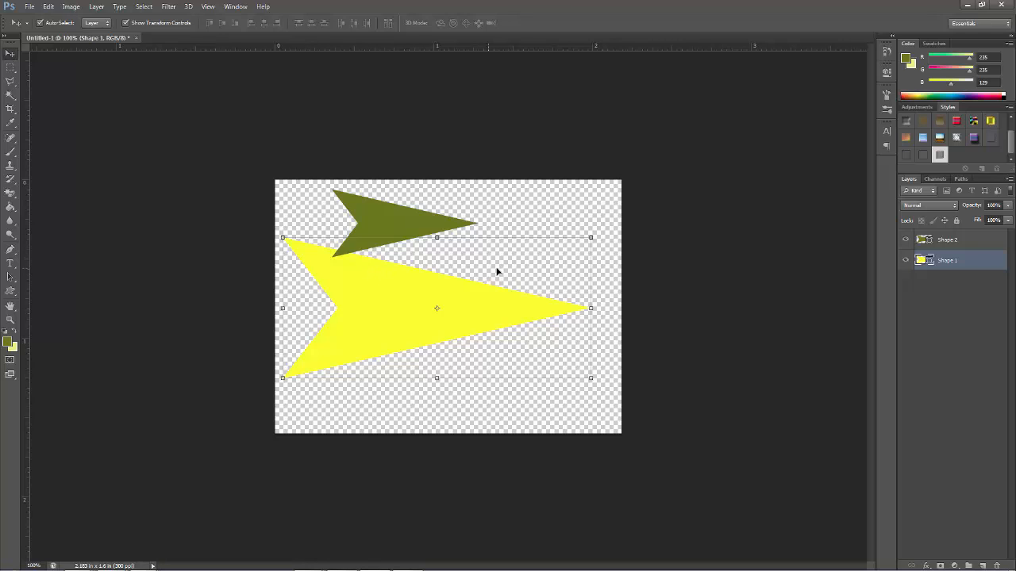
click(963, 337)
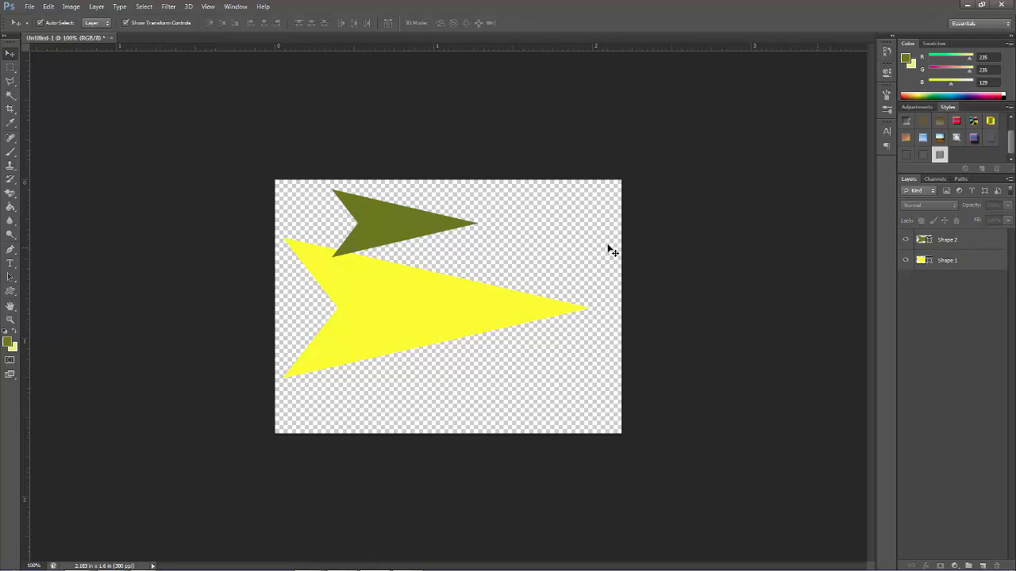
drag(390, 220, 475, 216)
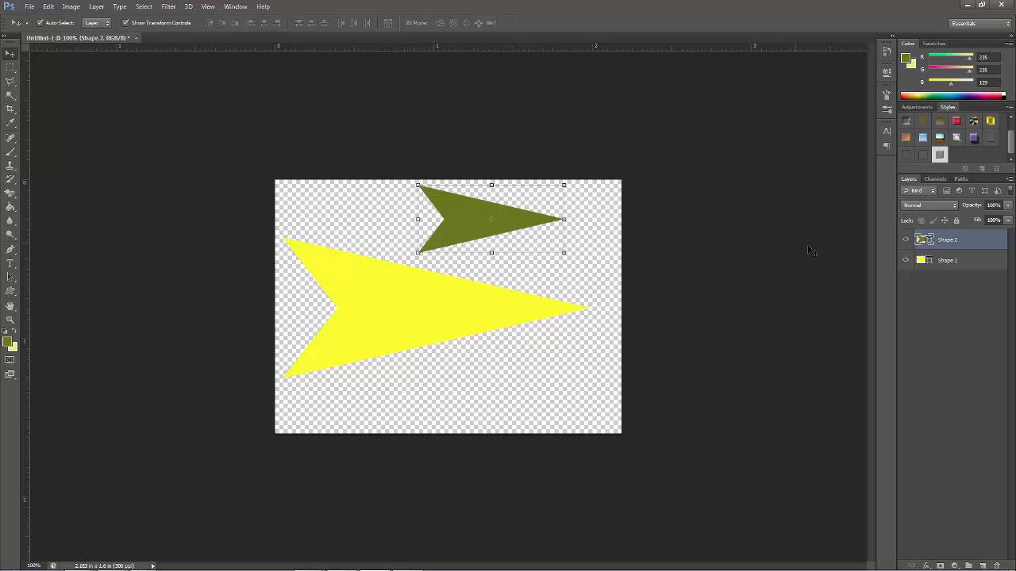
click(524, 312)
drag(450, 302, 452, 348)
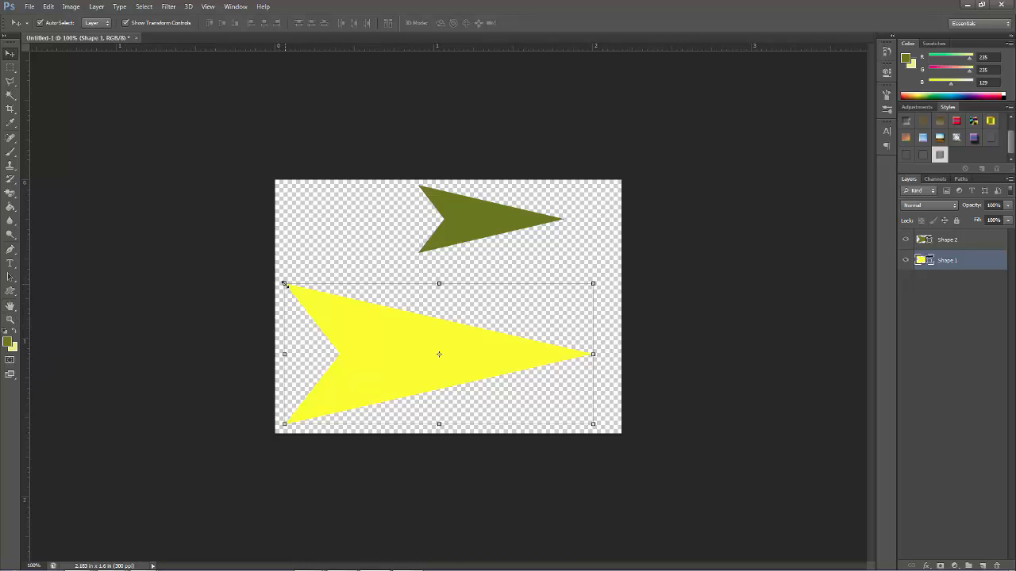
Step: Scale the yellow arrowhead down to about 389 by 192 px and apply the transformation
drag(284, 283, 418, 294)
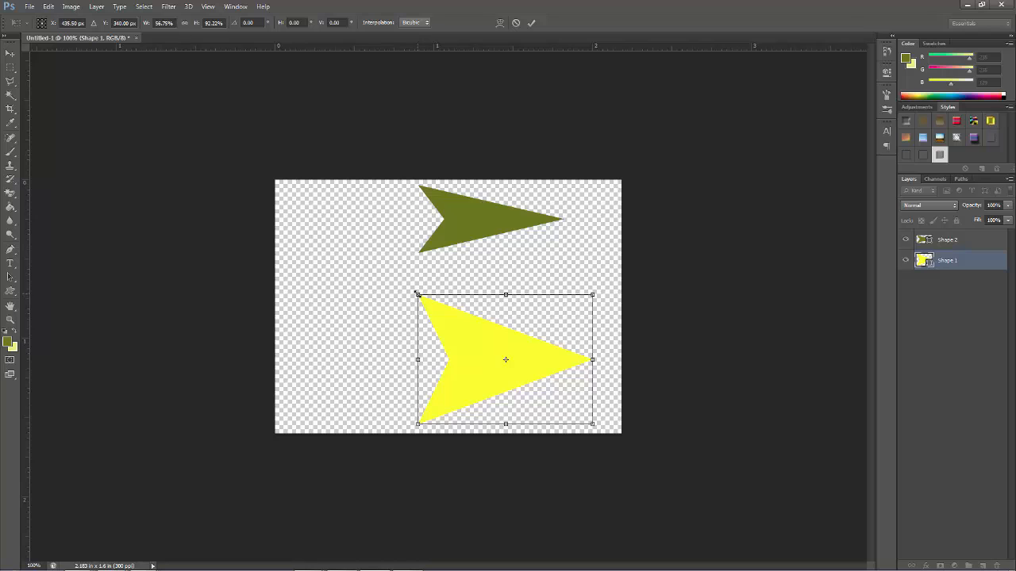
drag(417, 294, 387, 323)
click(9, 291)
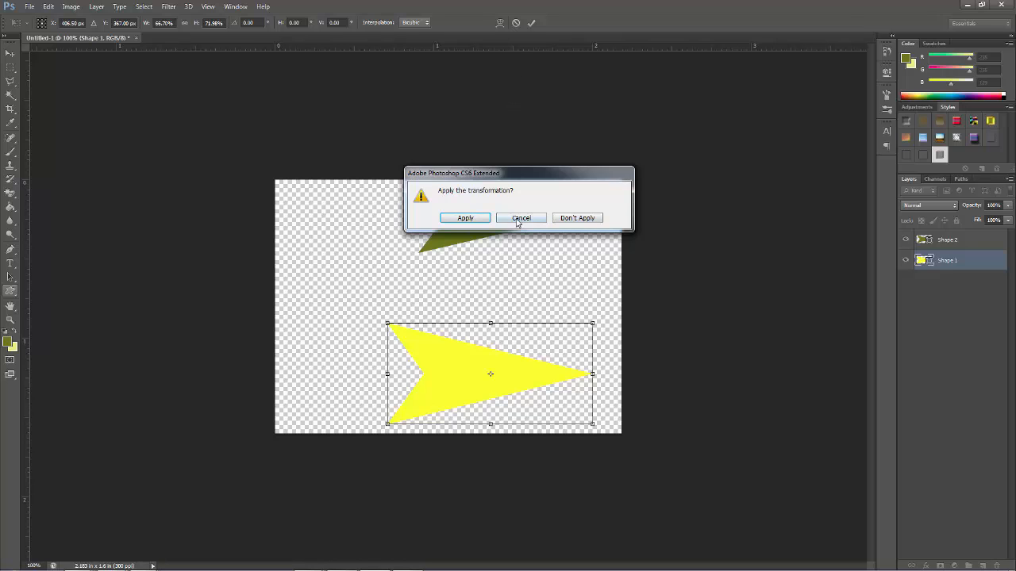
click(466, 218)
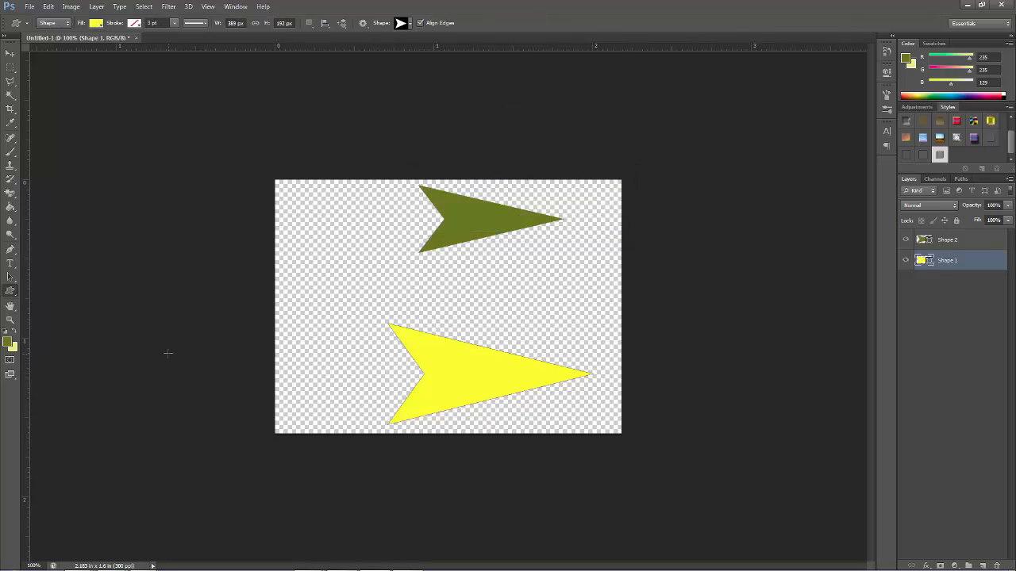
click(11, 293)
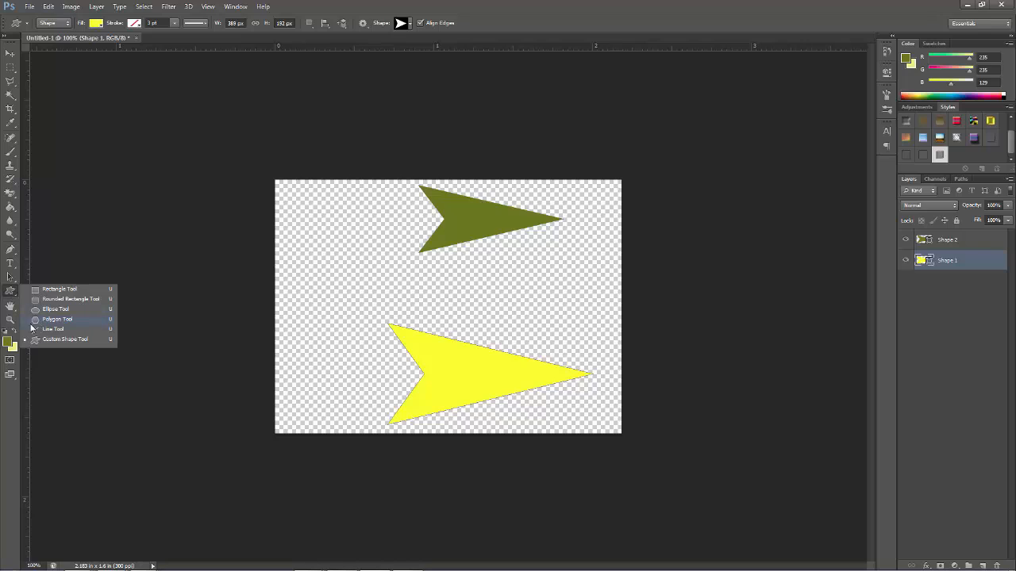
click(14, 292)
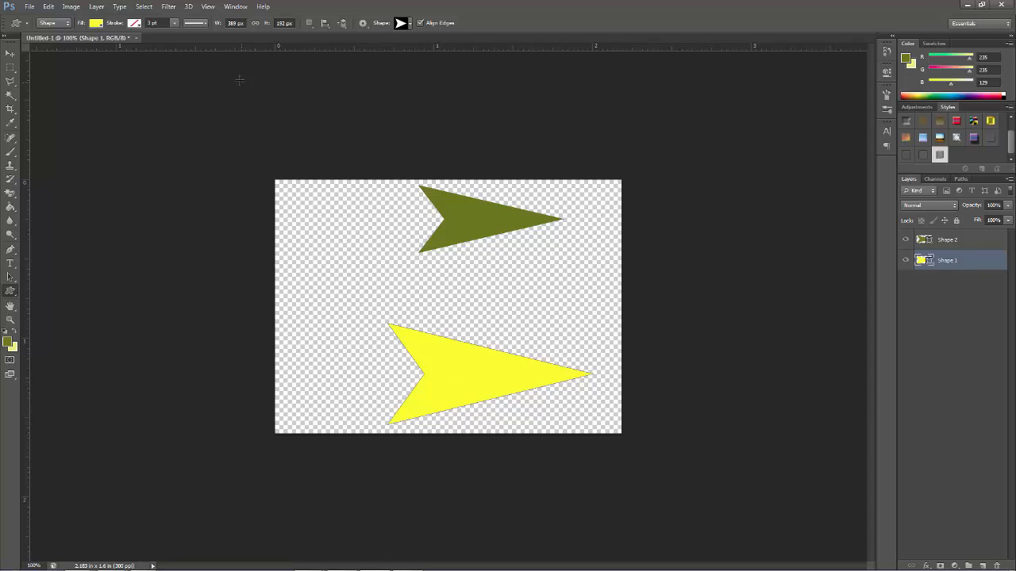
Step: Fill the lower arrowhead with the purple, green and orange linear gradient
click(95, 25)
click(93, 45)
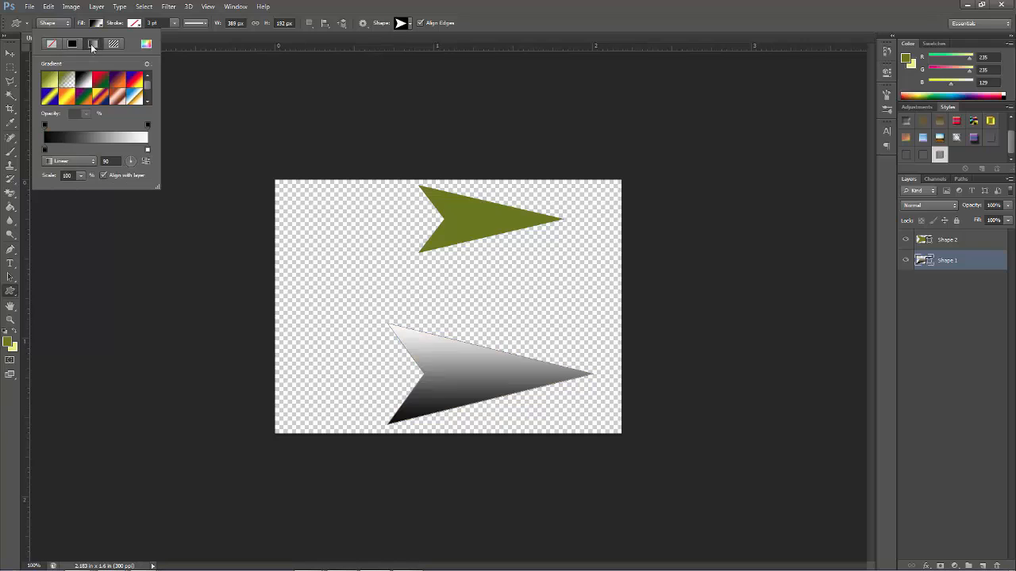
click(119, 78)
click(84, 97)
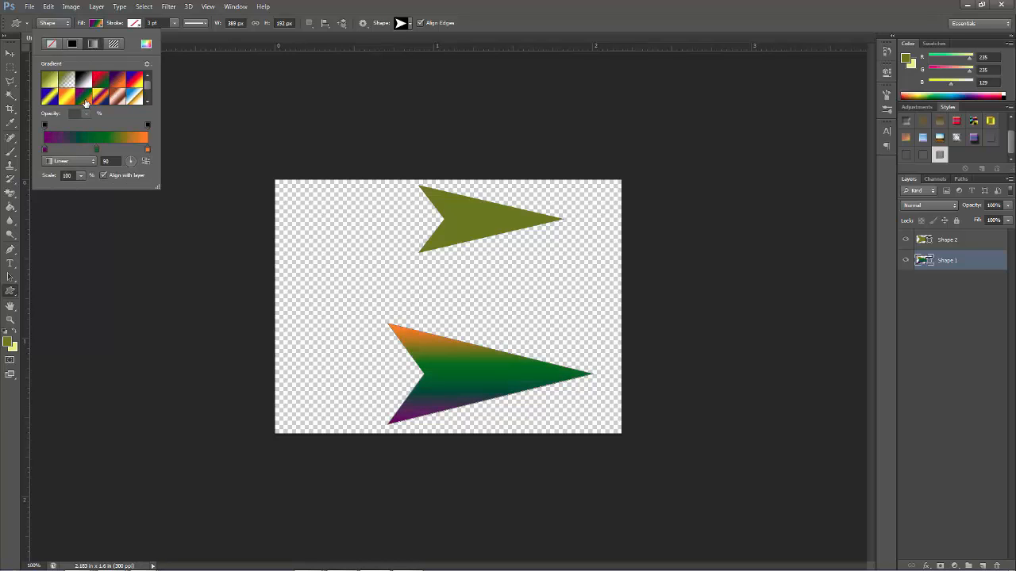
Step: Try several pattern fills on the lower arrowhead, ending with the blue bubble pattern, and display the patterns as large thumbnails
click(114, 44)
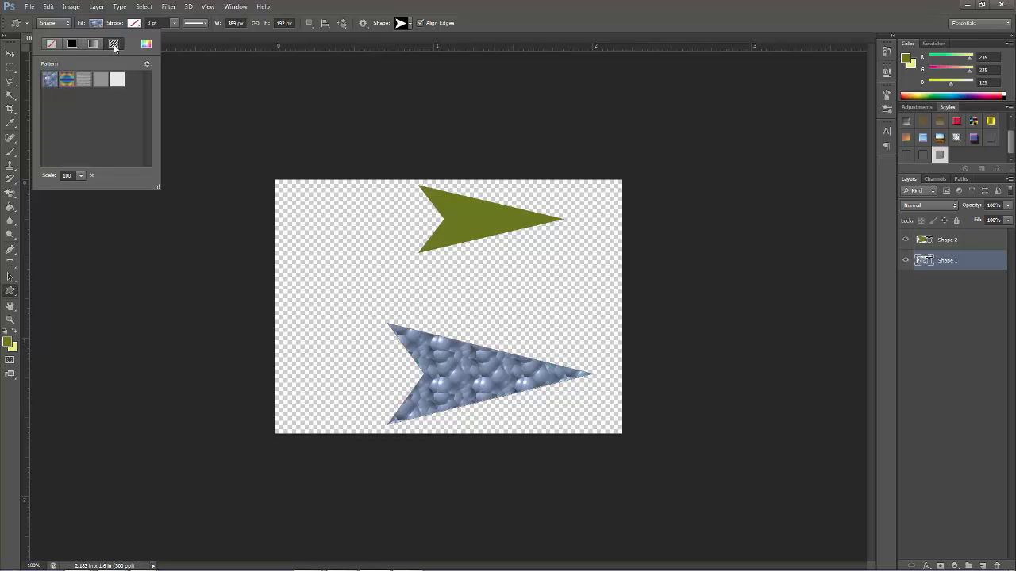
click(116, 81)
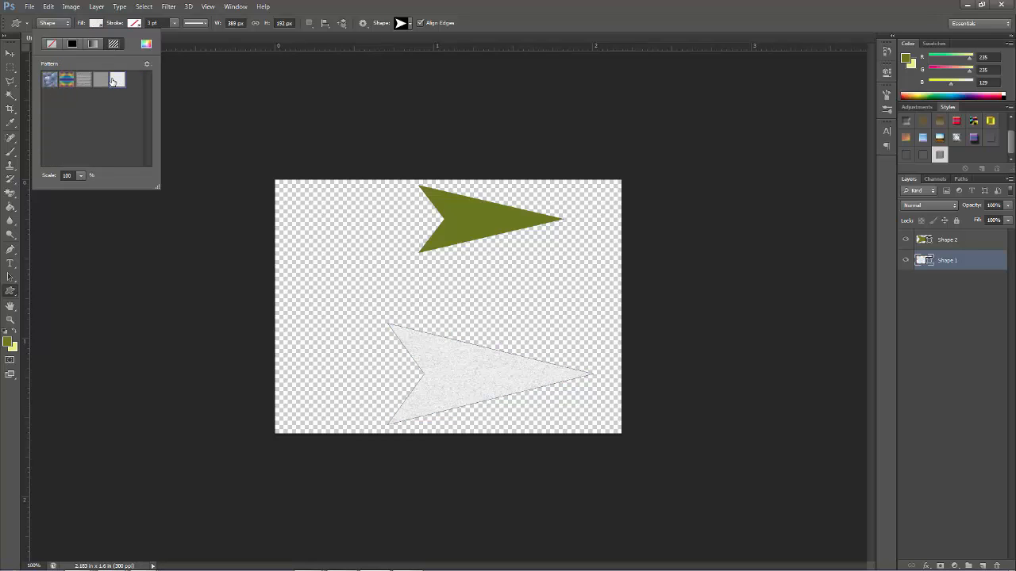
click(93, 83)
click(84, 82)
click(50, 81)
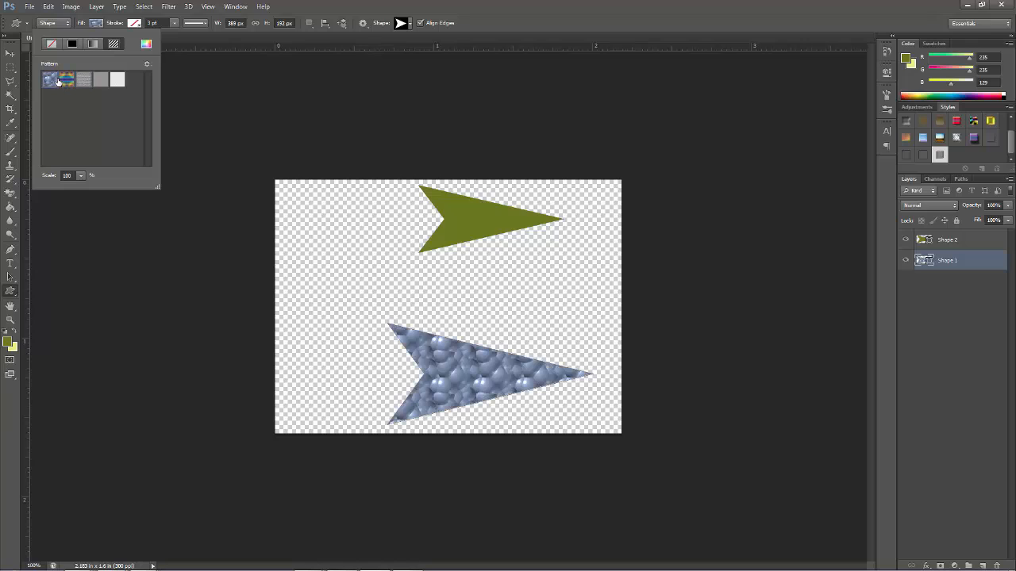
click(145, 64)
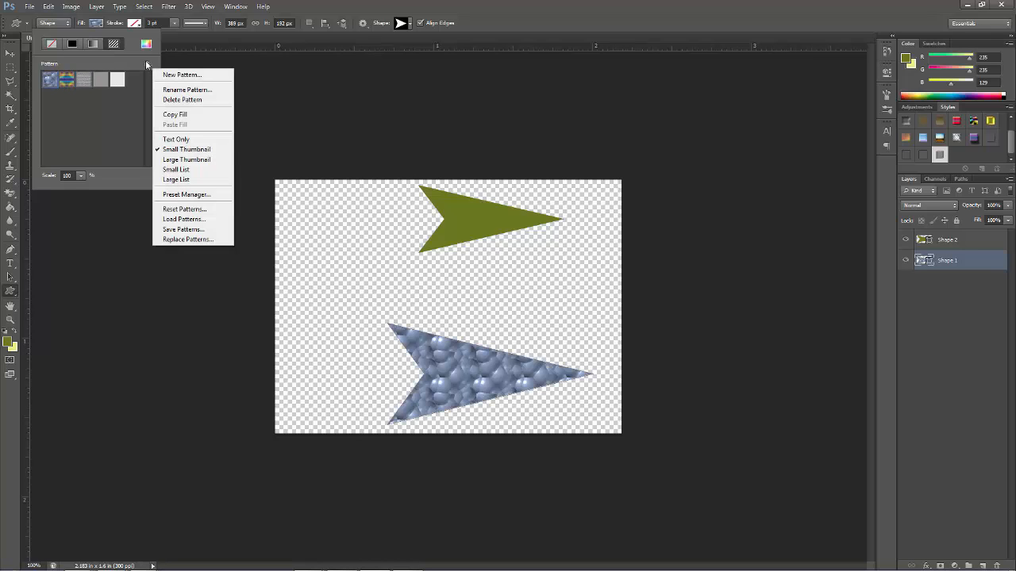
click(174, 159)
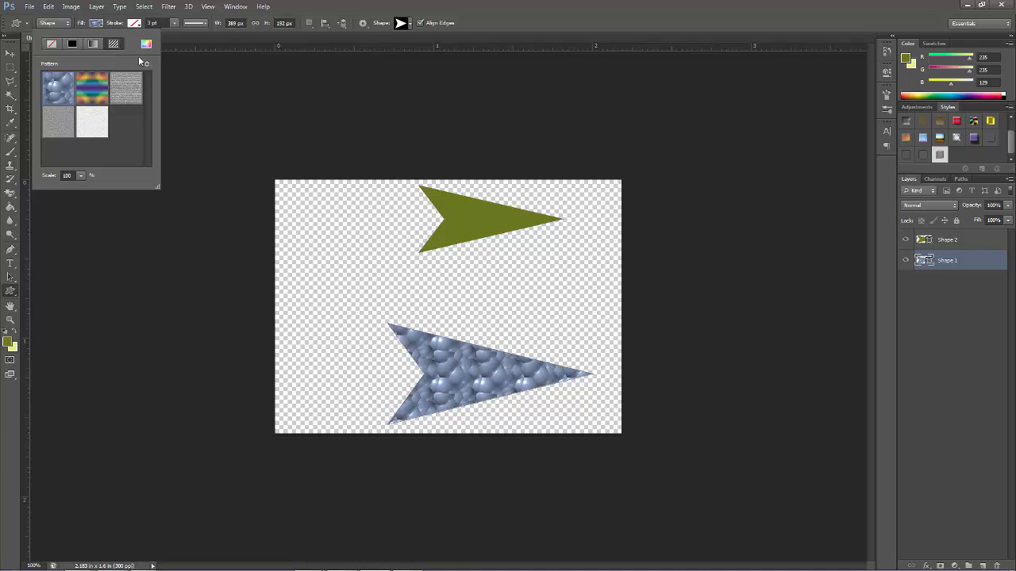
Step: Switch the lower arrowhead back to a gradient fill and then to a solid pale yellow fill
click(93, 44)
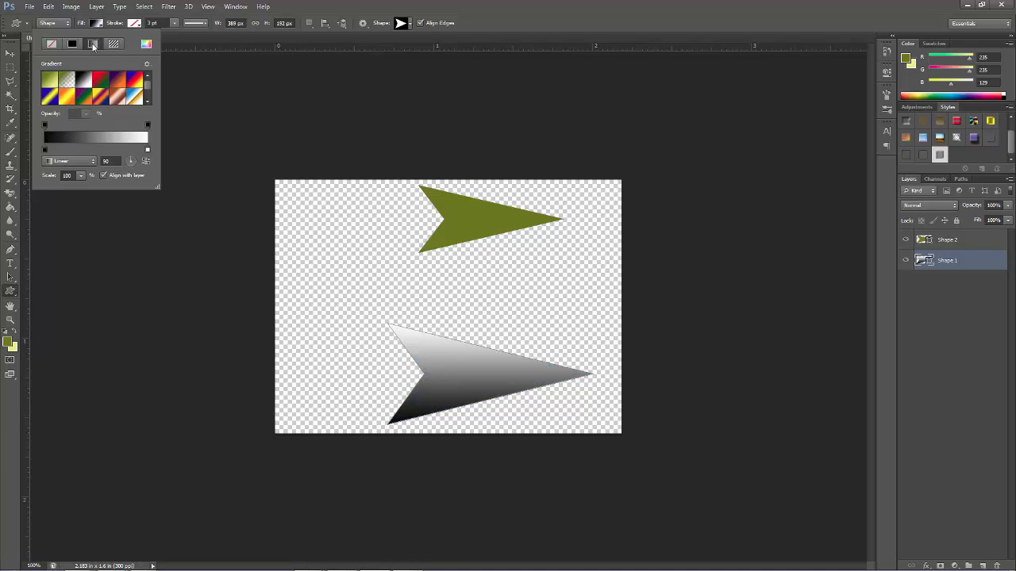
click(71, 44)
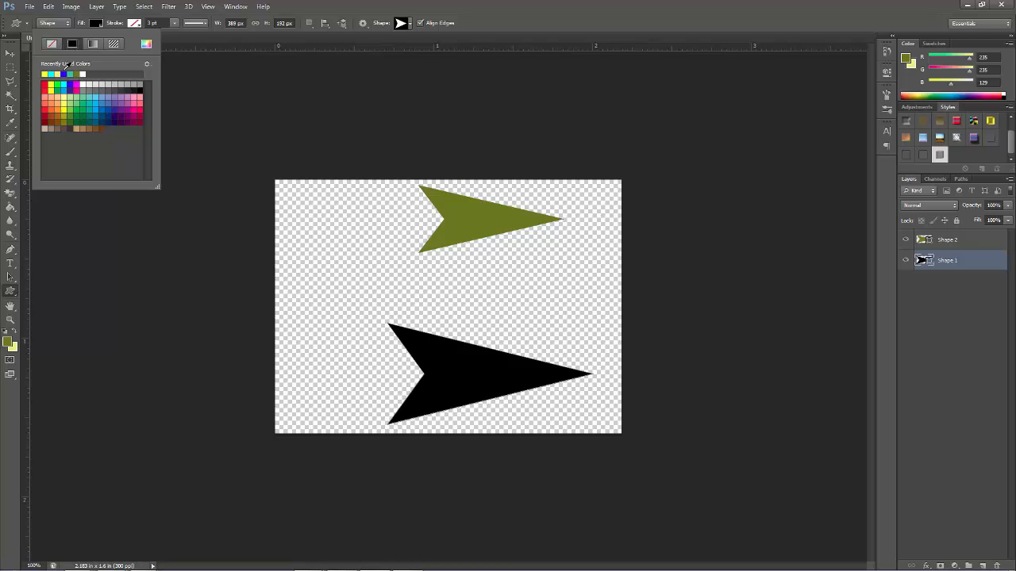
click(61, 72)
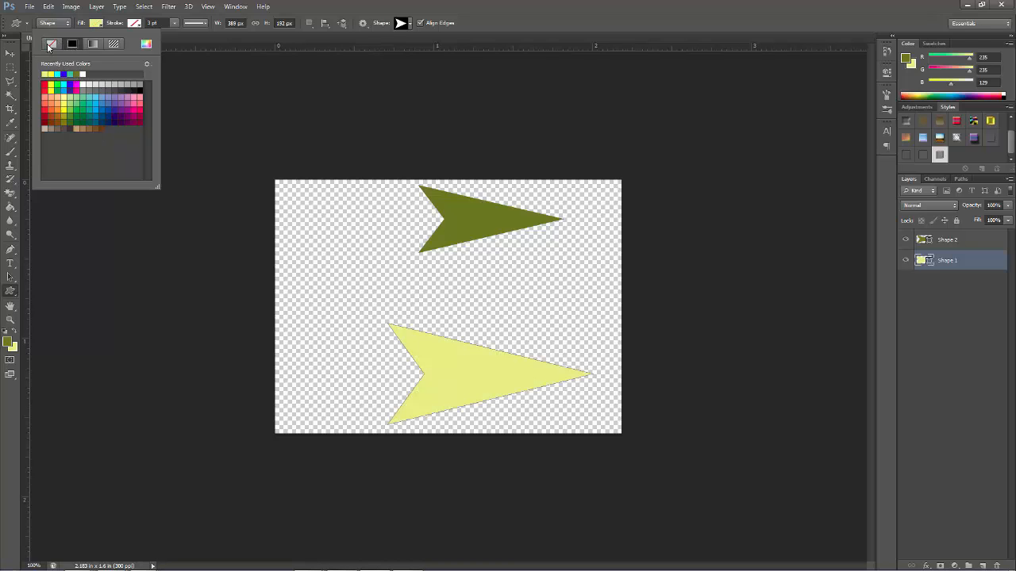
Step: Remove the lower arrowhead's fill and give it a black 2.5 pt stroke
click(52, 45)
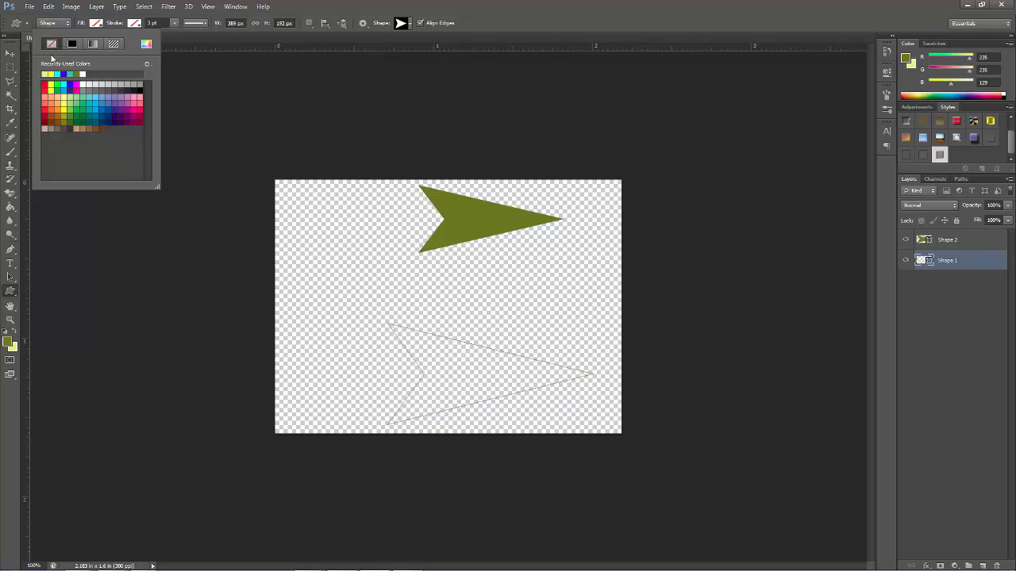
click(174, 24)
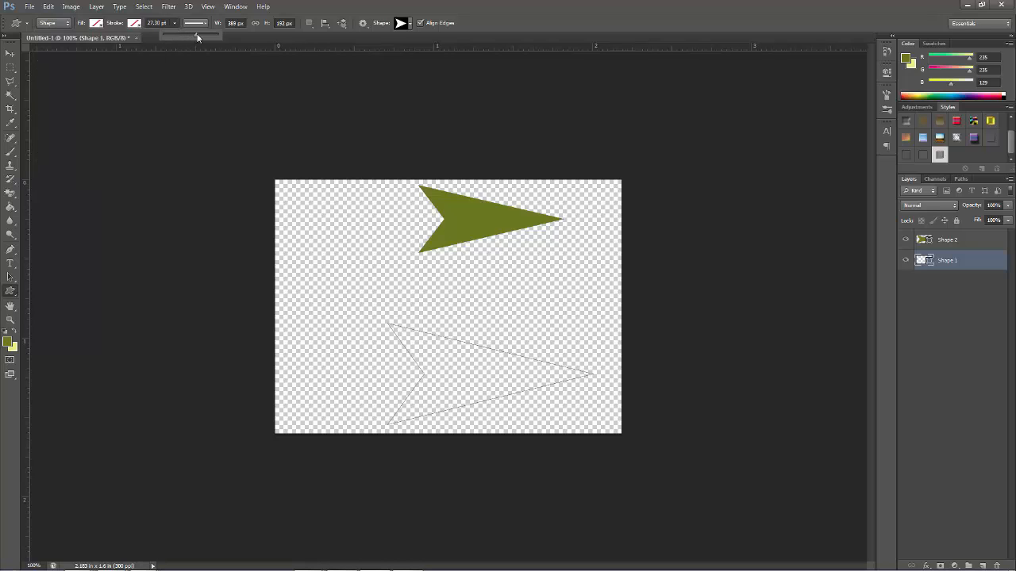
drag(196, 35, 175, 35)
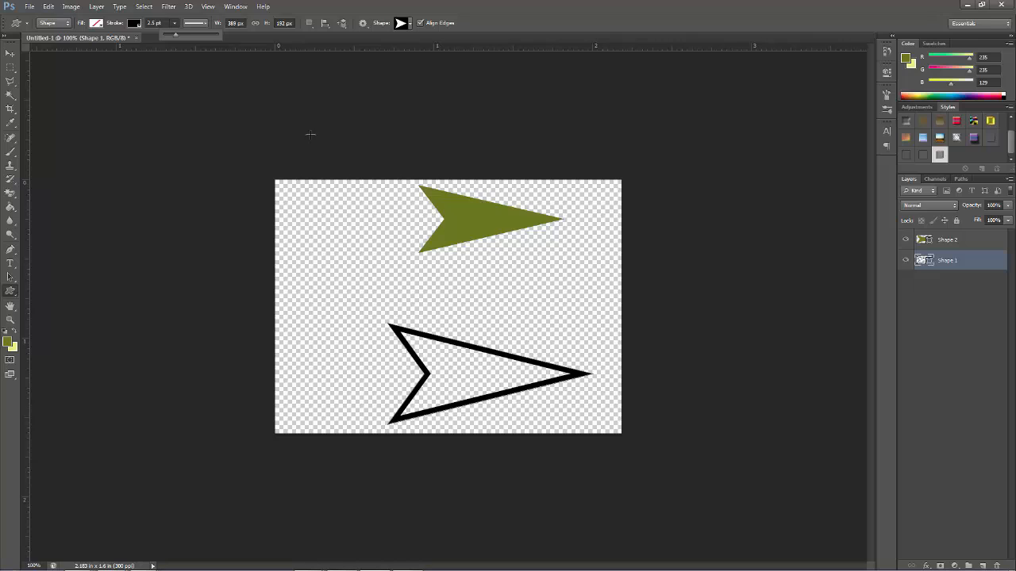
click(96, 24)
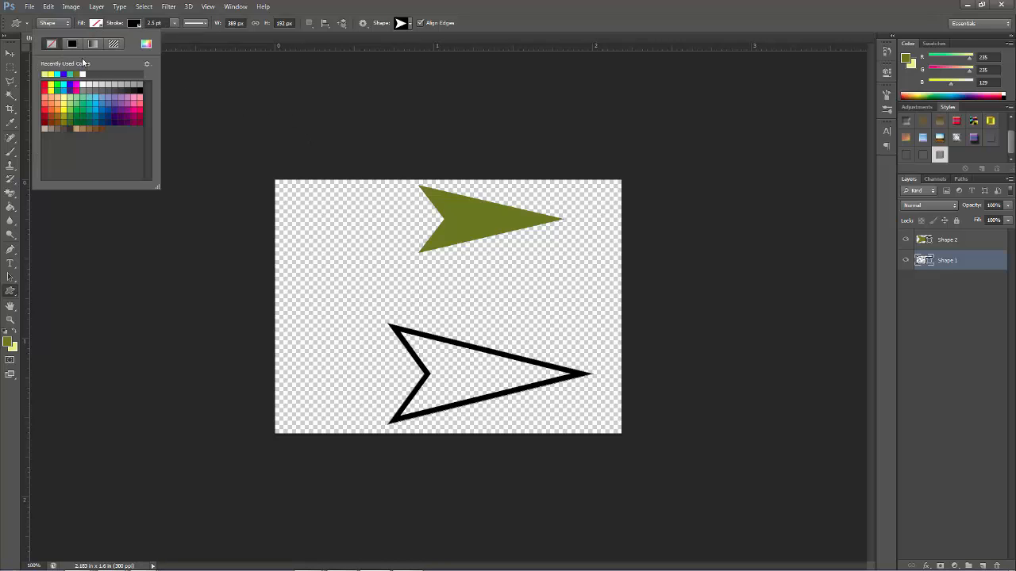
Step: Revert the document to its New history state to clear both arrowheads
click(887, 52)
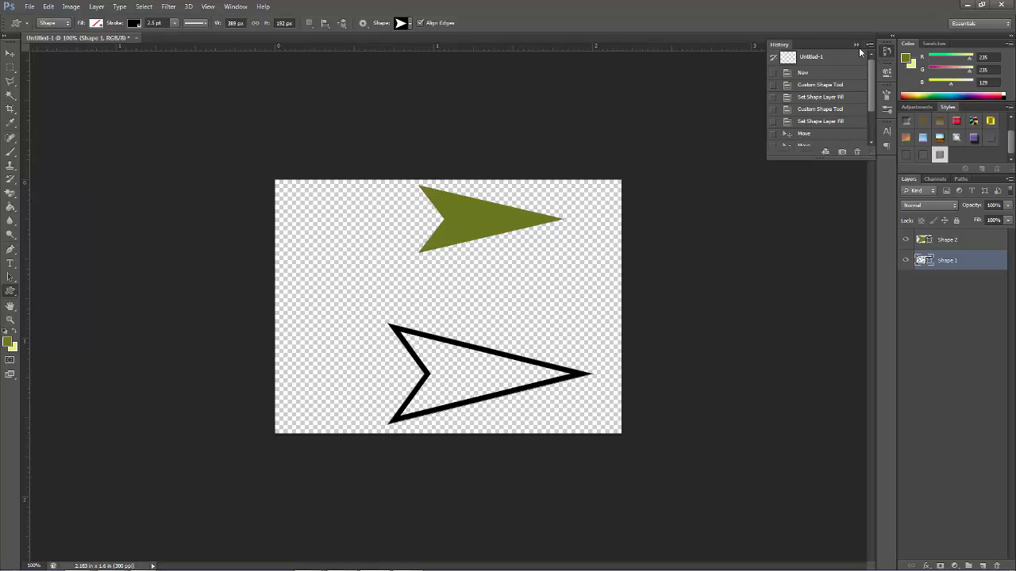
click(803, 73)
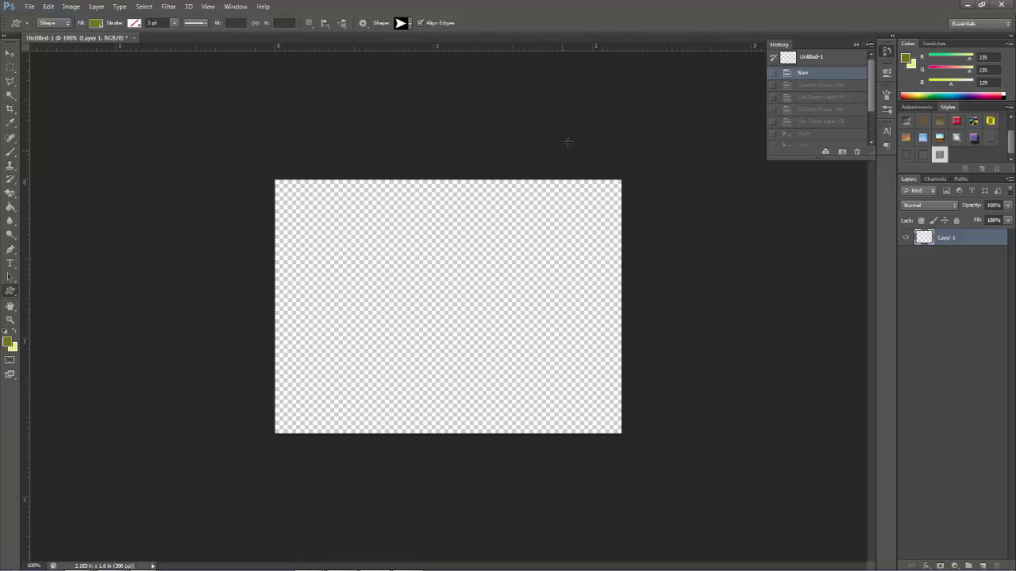
Step: Replace the current custom shapes with the Talk Bubbles set
click(410, 23)
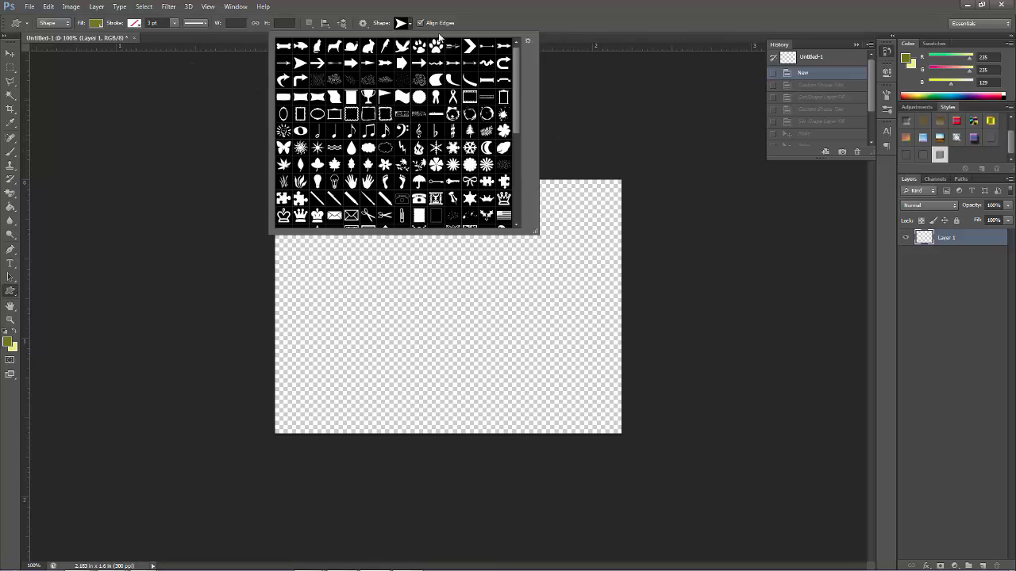
click(529, 42)
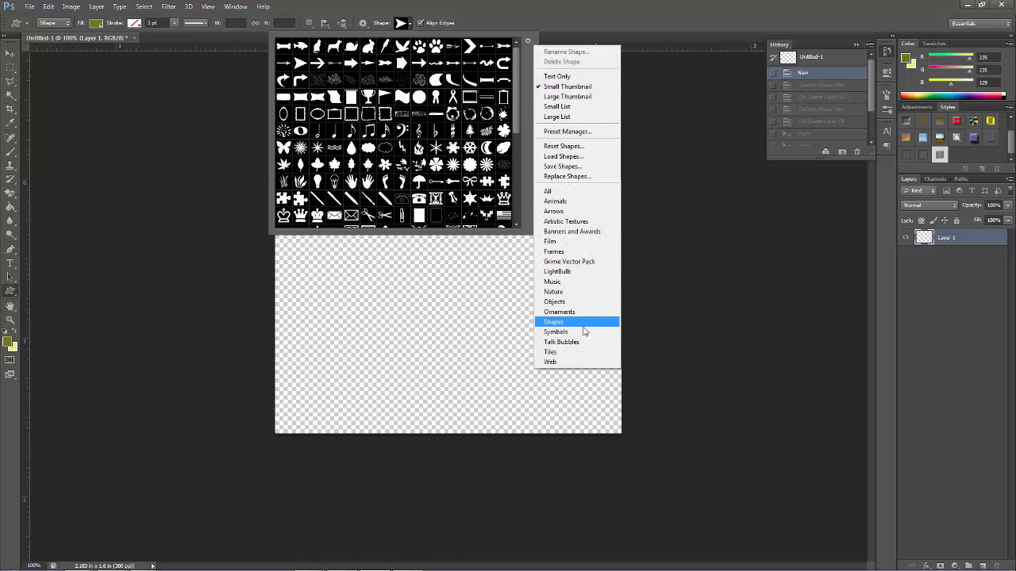
click(594, 339)
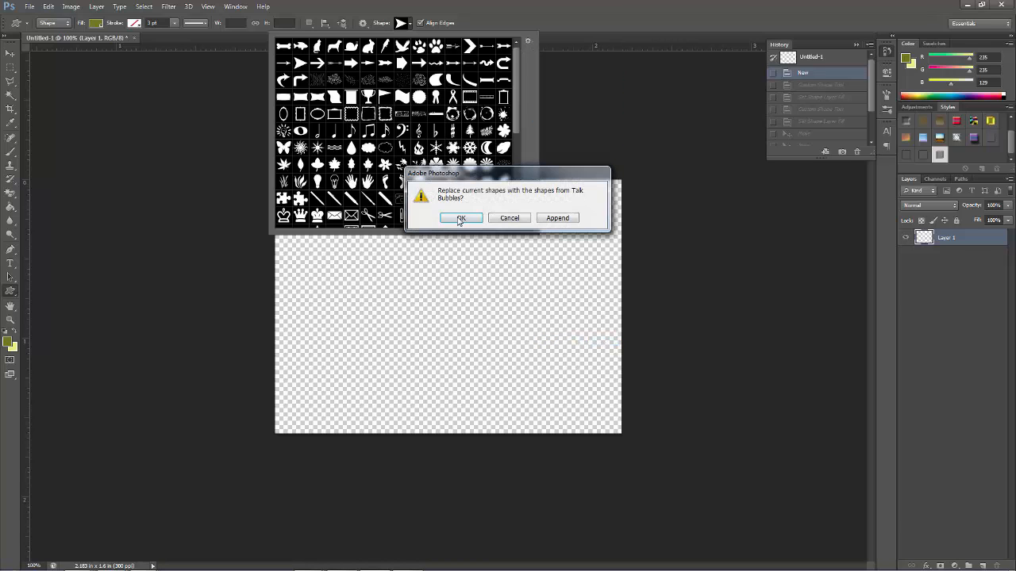
click(460, 220)
Step: Draw a cloud-shaped talk bubble about 452 by 240 px in the canvas's upper left area
click(317, 45)
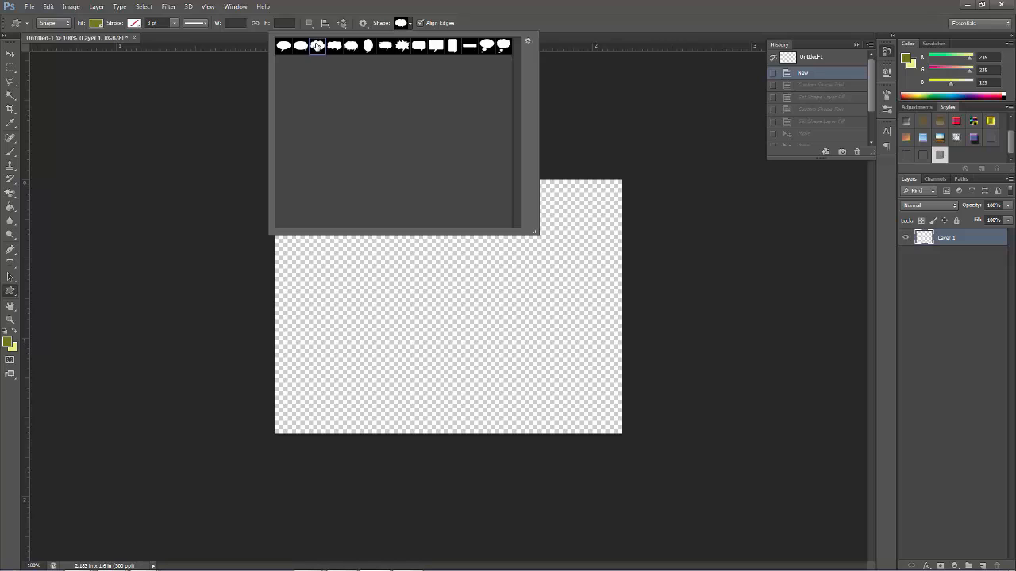
click(512, 31)
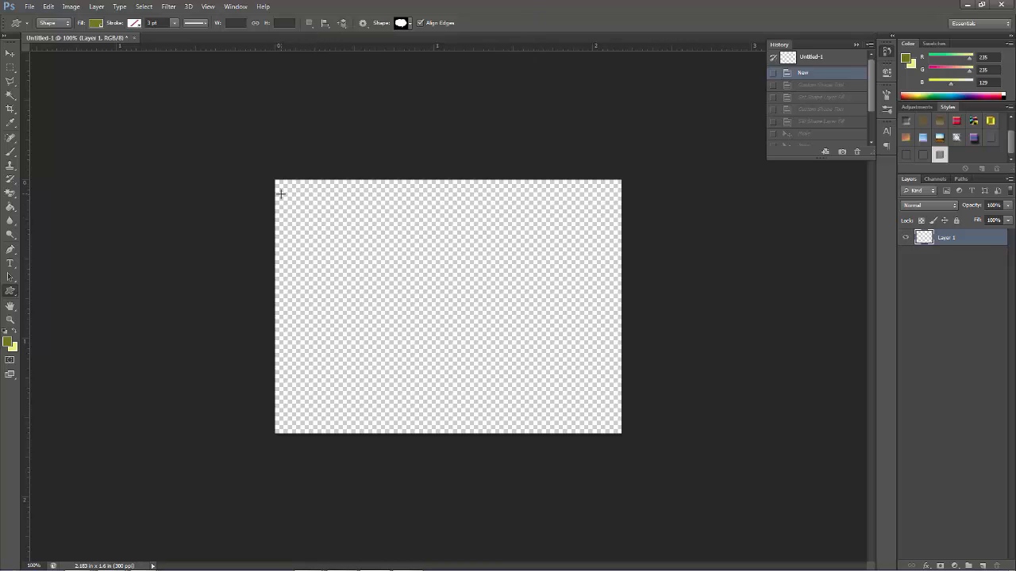
drag(280, 193, 520, 319)
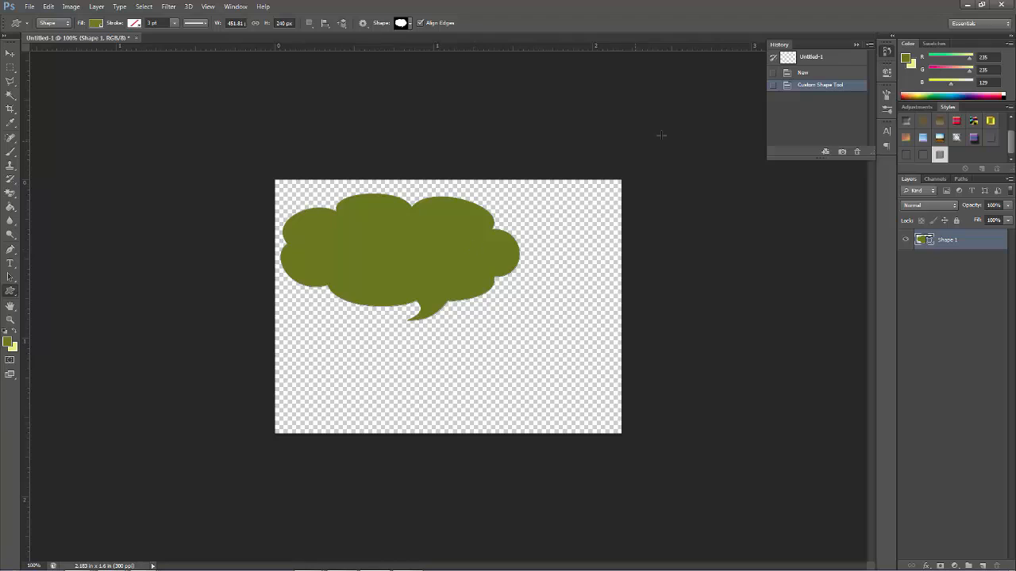
Step: Replace the cloud bubble with one about 645 by 467 px covering most of the canvas, and fill it with blue
click(806, 73)
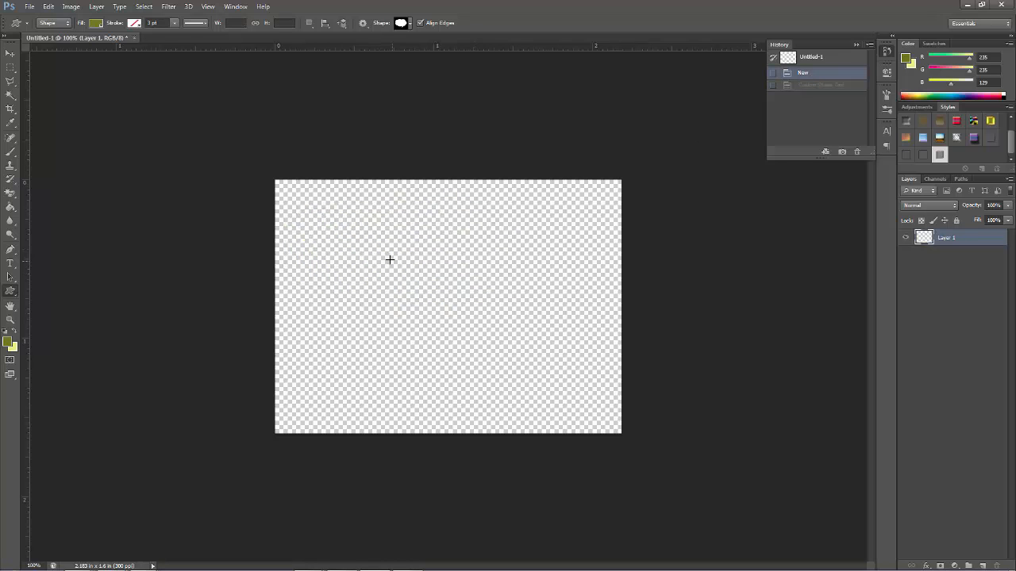
drag(278, 182, 717, 426)
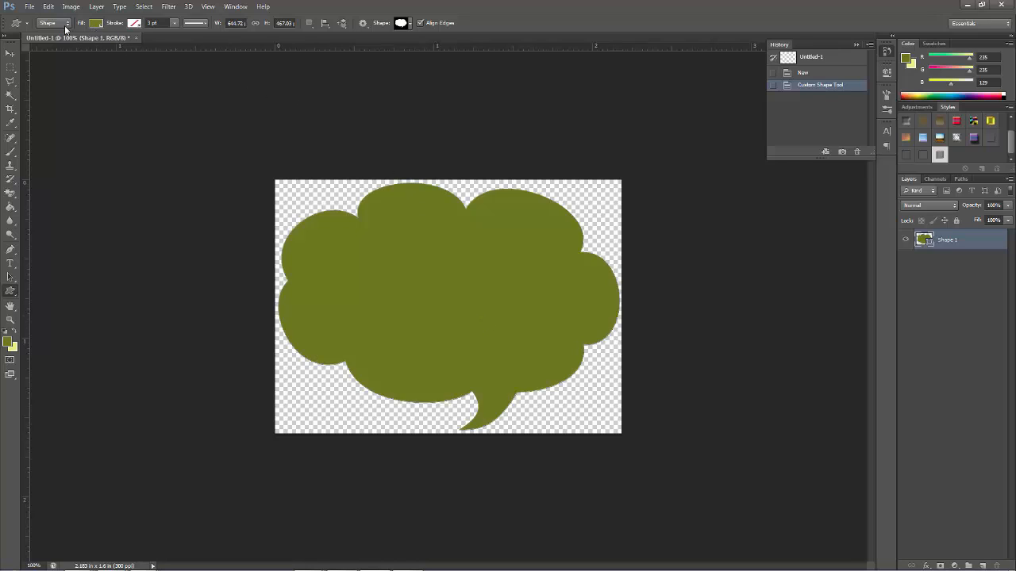
click(96, 23)
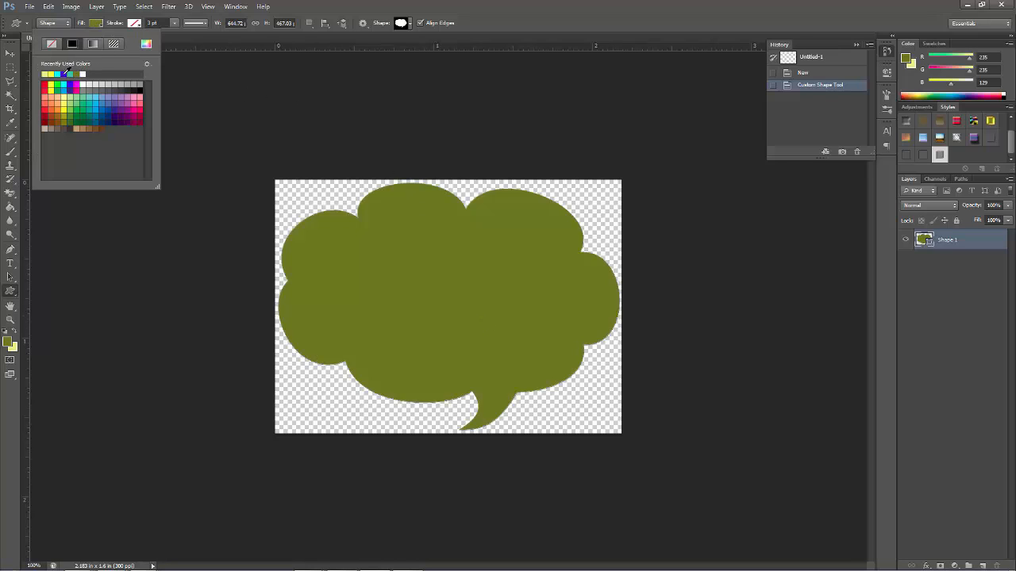
click(63, 74)
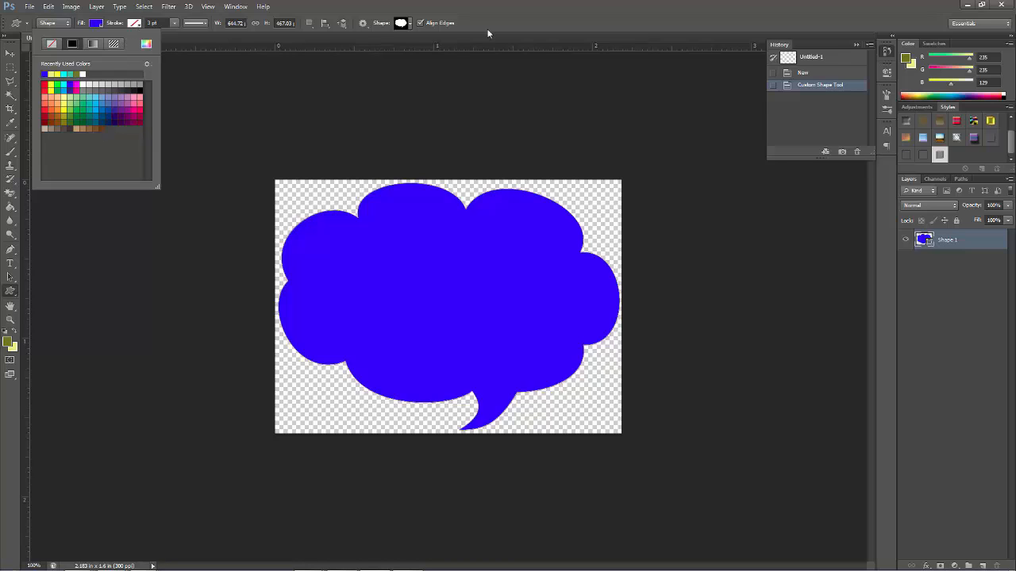
click(644, 22)
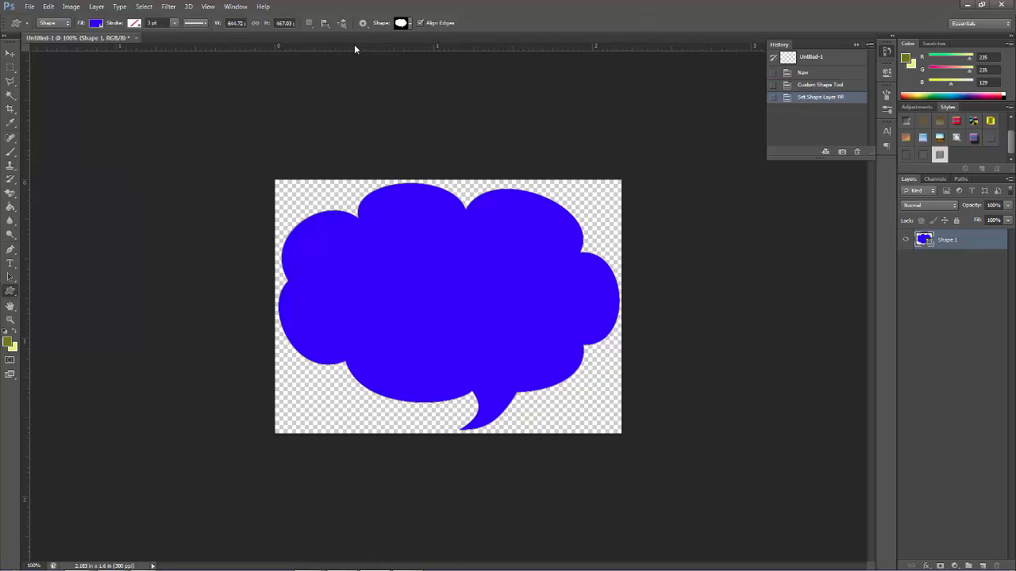
Step: Try the red-and-purple striped layer style on the blue bubble, and replace it with the light-blue gradient bevel style
click(238, 8)
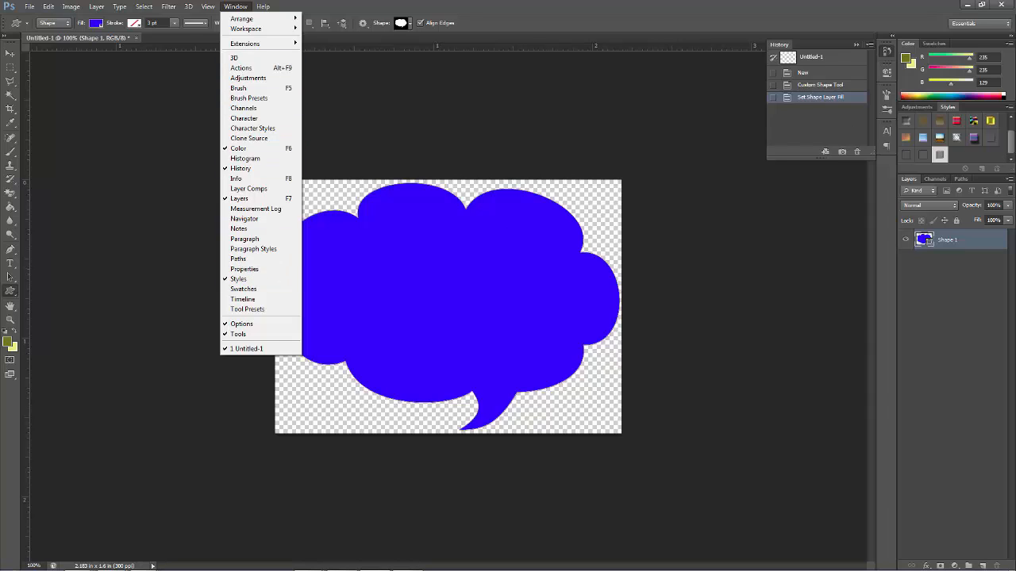
key(Escape)
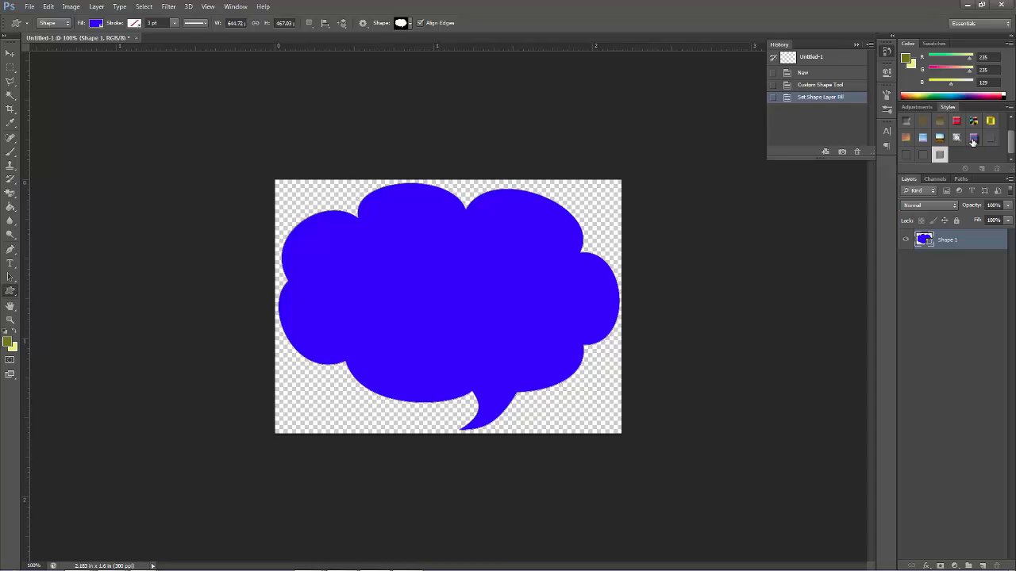
click(973, 138)
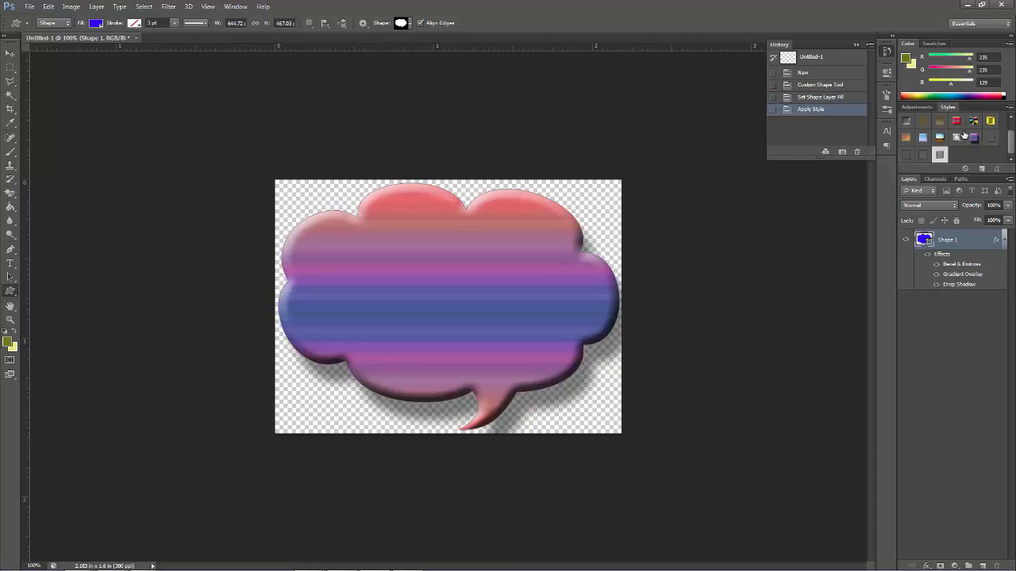
click(922, 137)
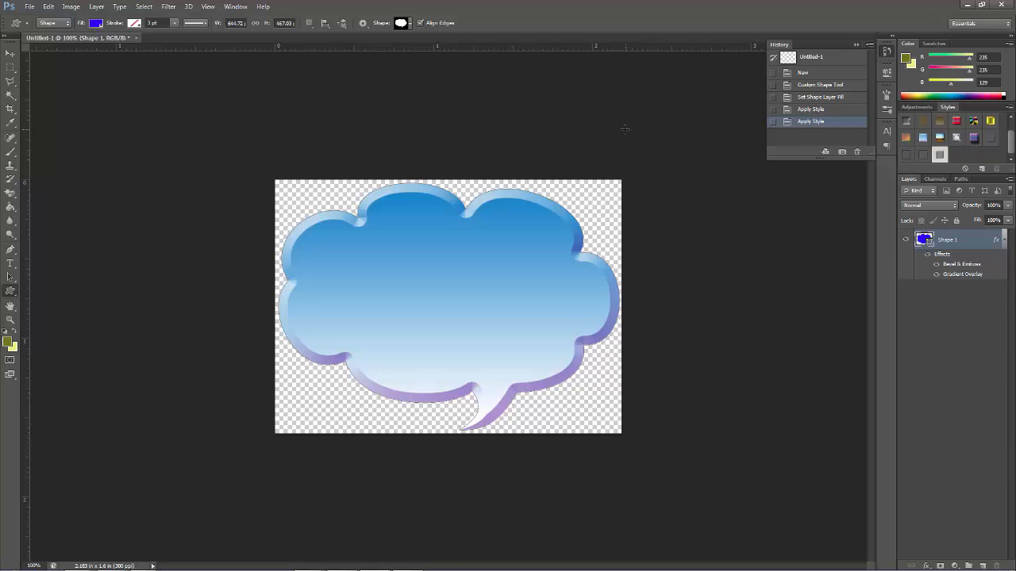
Step: Revert the document to its New history state, discarding the styled bubble and a trial cloud about 620 by 366 px
click(808, 74)
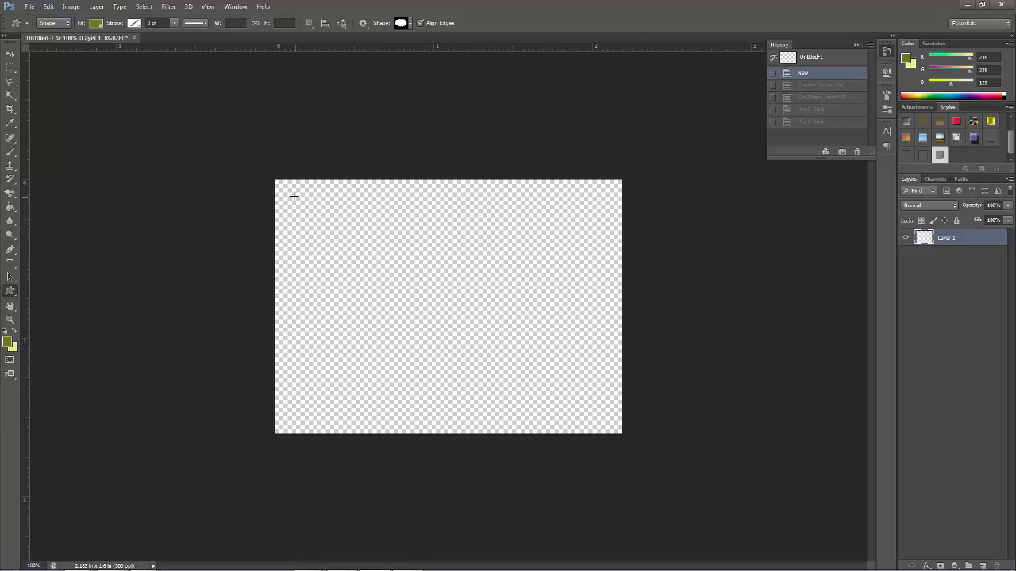
drag(292, 194, 621, 387)
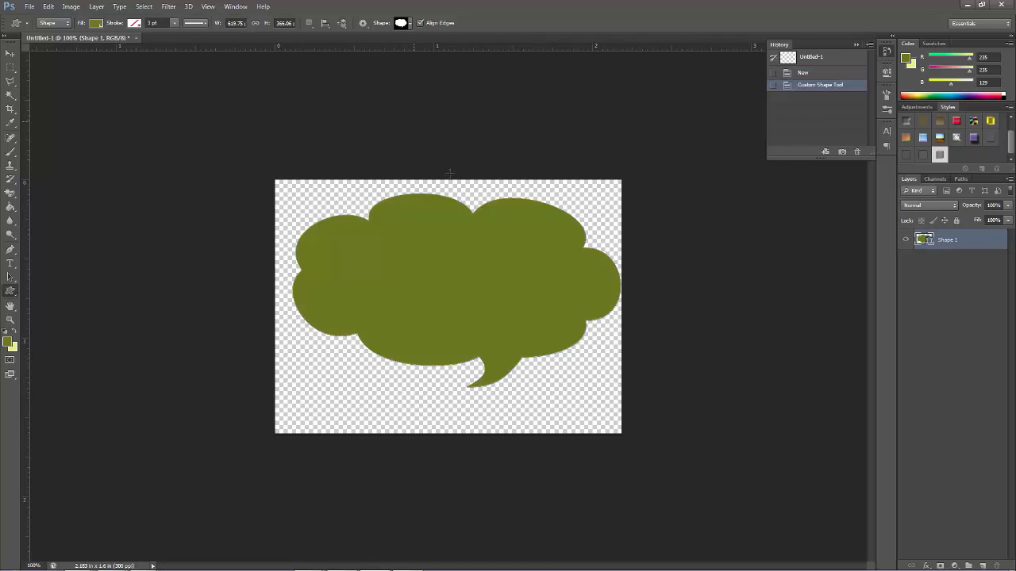
click(819, 75)
Step: Enable From Center for the custom shape and draw a cloud bubble about 370 by 308 px around the canvas's middle
click(362, 22)
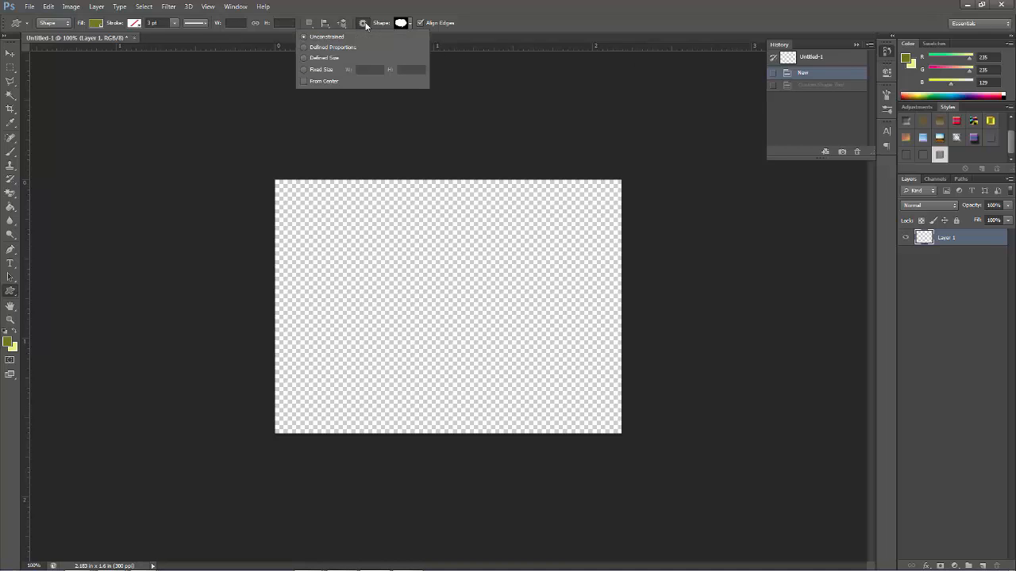
click(304, 82)
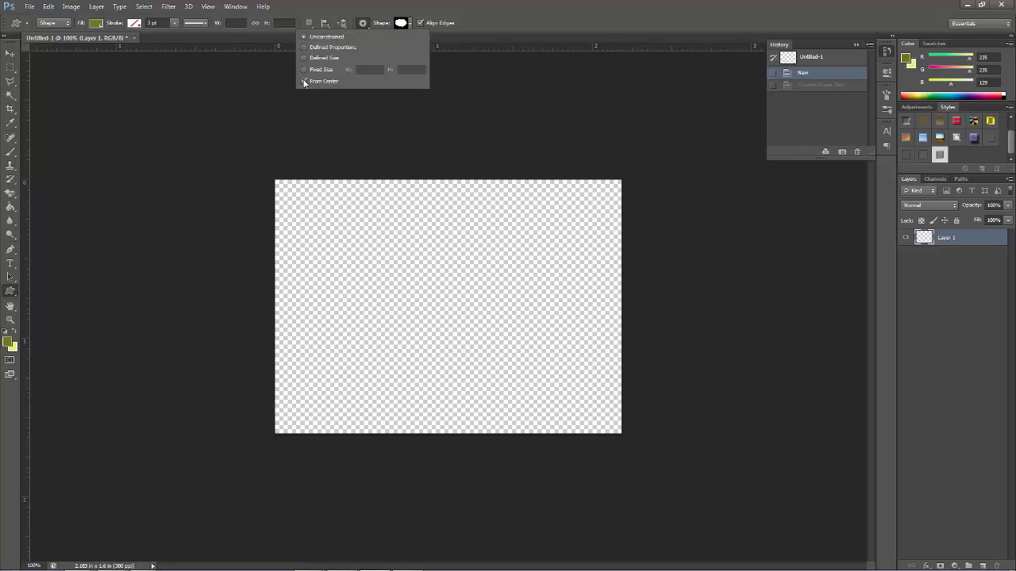
click(440, 304)
drag(441, 304, 342, 222)
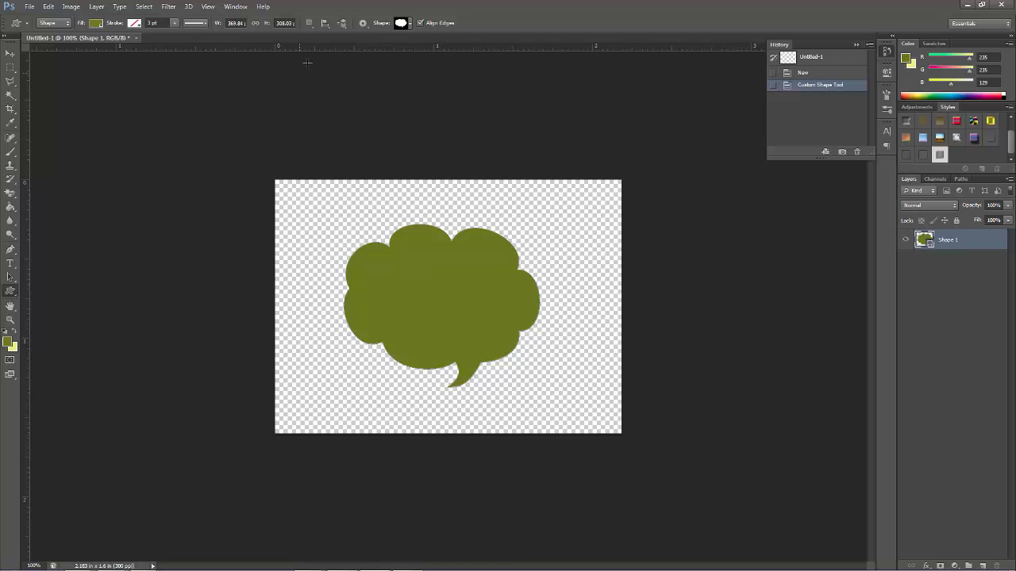
Step: Draw a cloud about 392 by 215 px with From Center off, and another about 614 by 406 px with it on
click(363, 23)
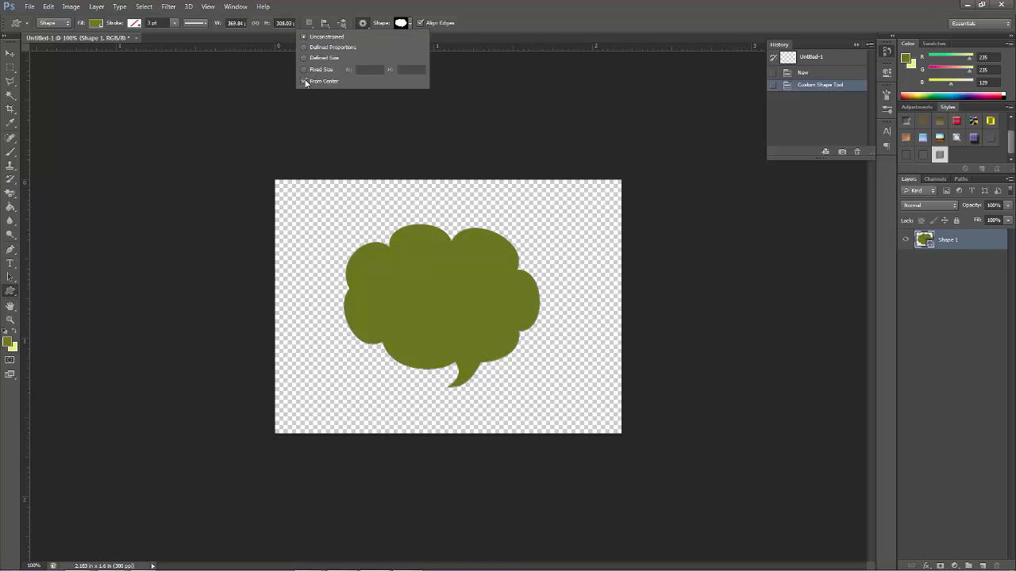
drag(313, 191, 520, 304)
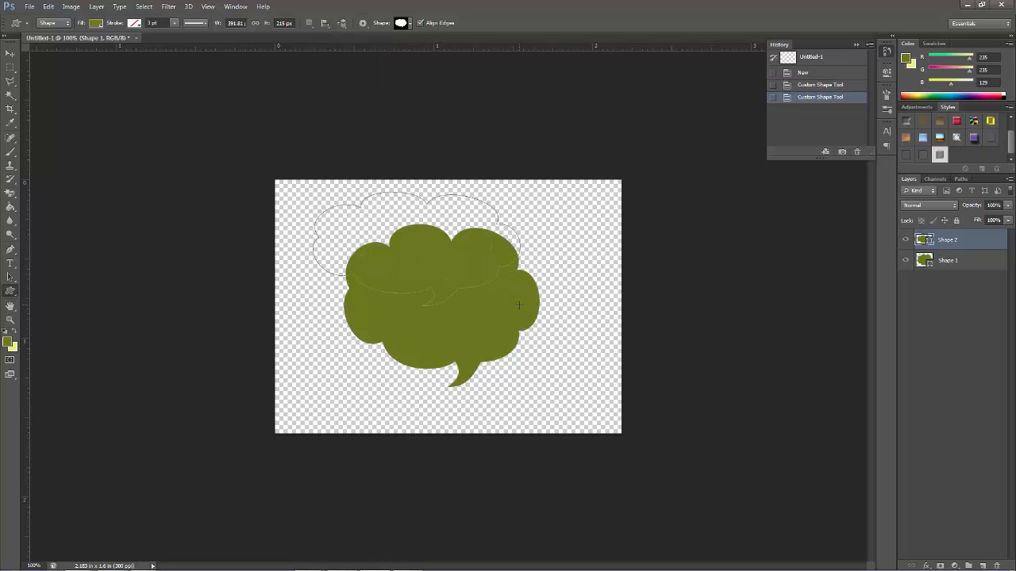
click(363, 23)
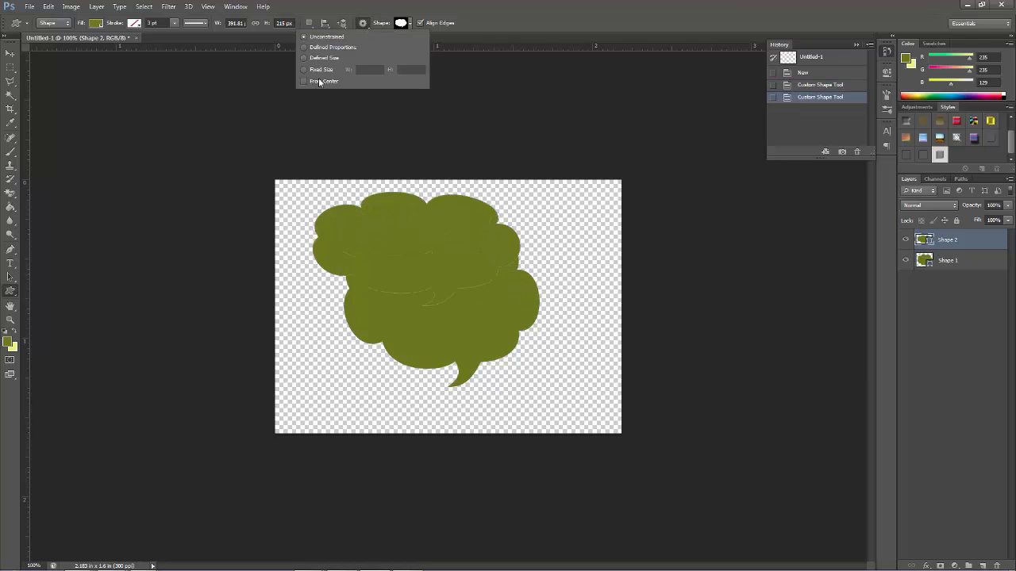
drag(554, 354, 400, 252)
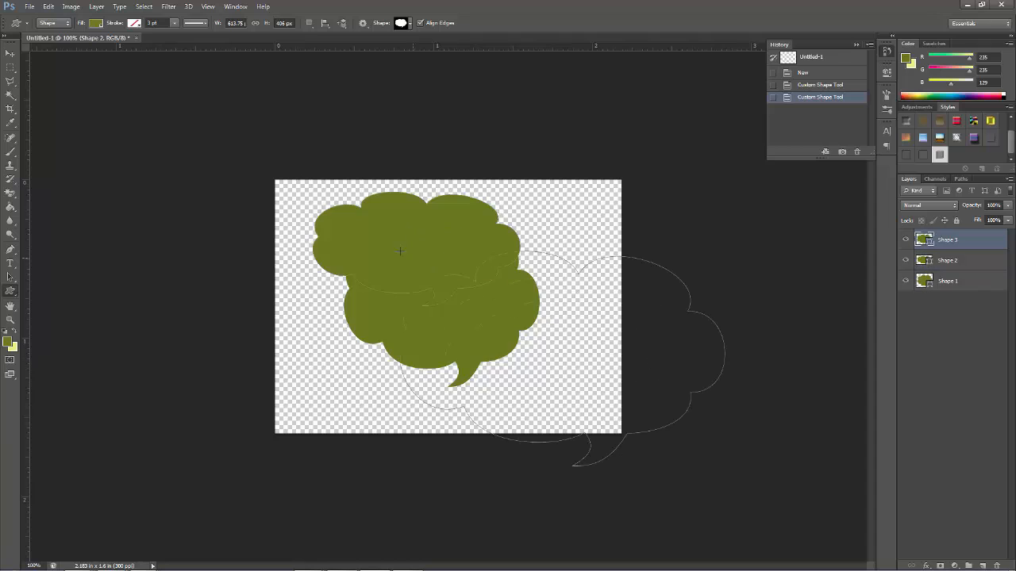
Step: Revert the document to its New history state to clear the three overlapping cloud bubbles
click(363, 23)
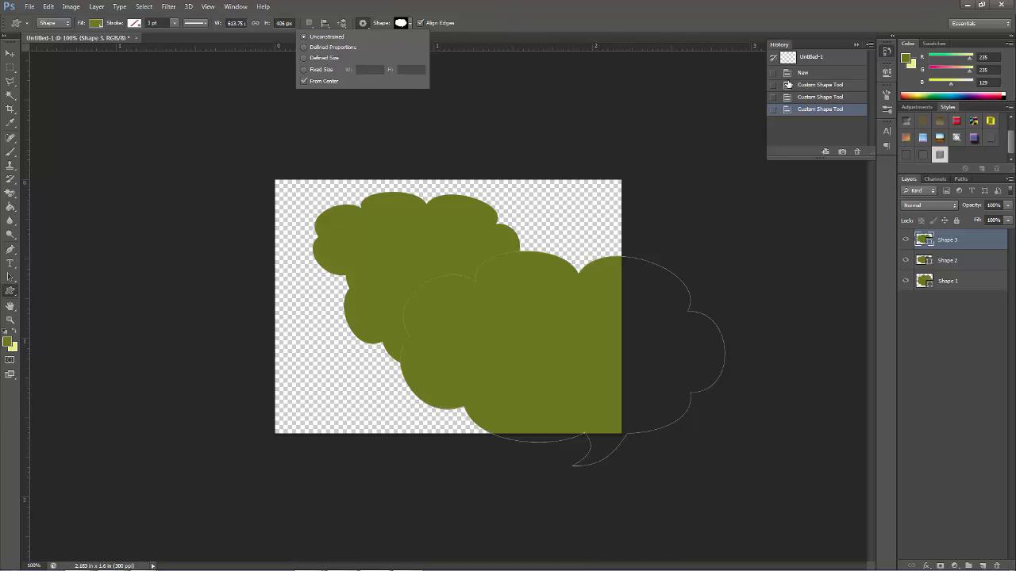
click(820, 86)
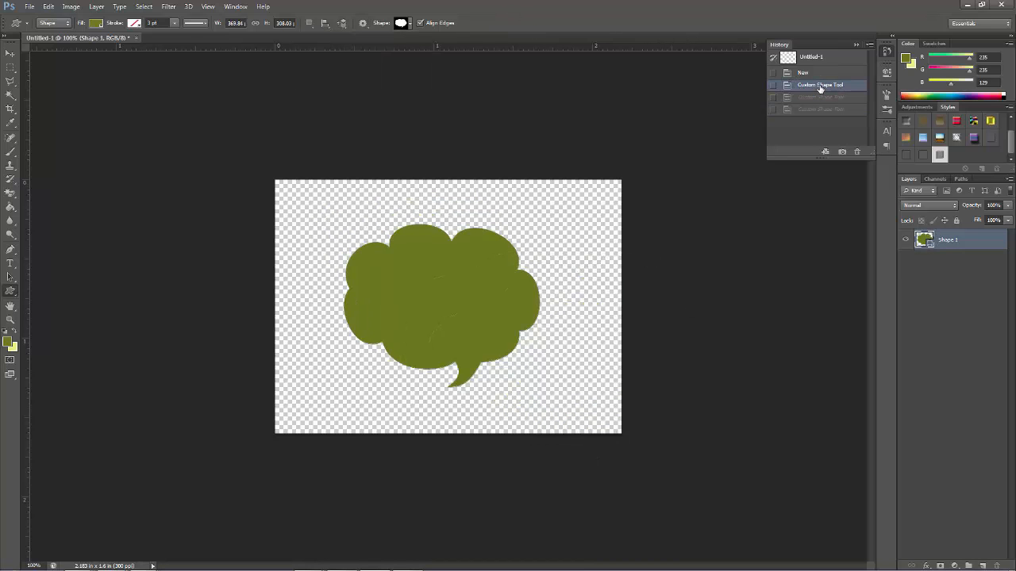
click(804, 72)
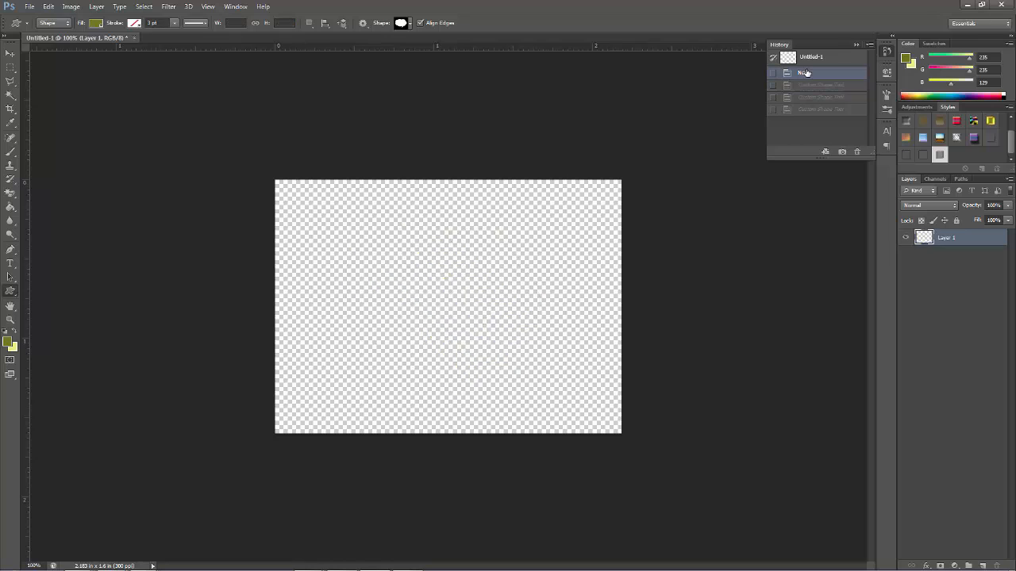
Step: Turn off From Center and replace the trial bubble overlapping the canvas corner with a cloud about 473 by 367 px
drag(299, 195, 370, 221)
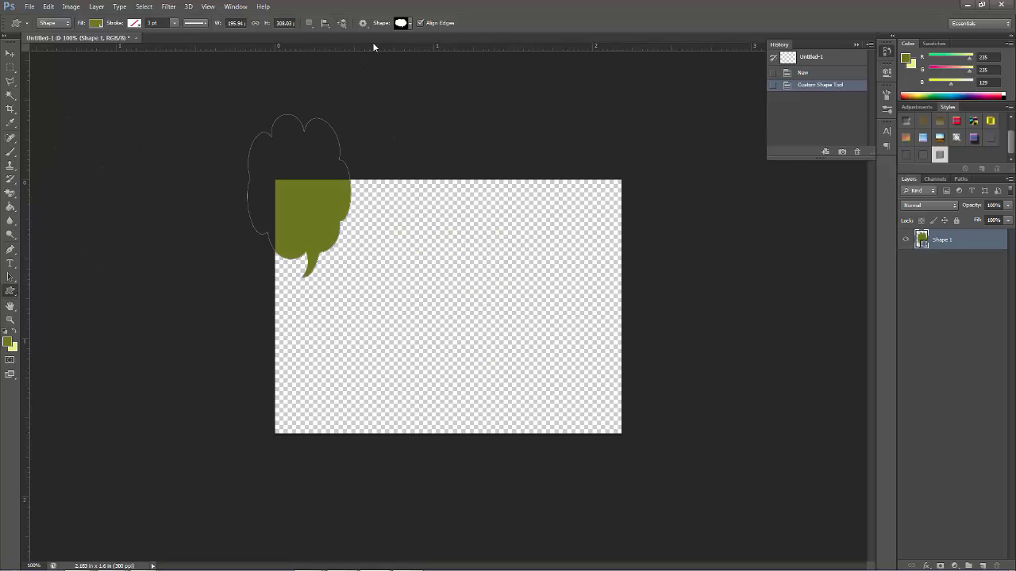
click(364, 24)
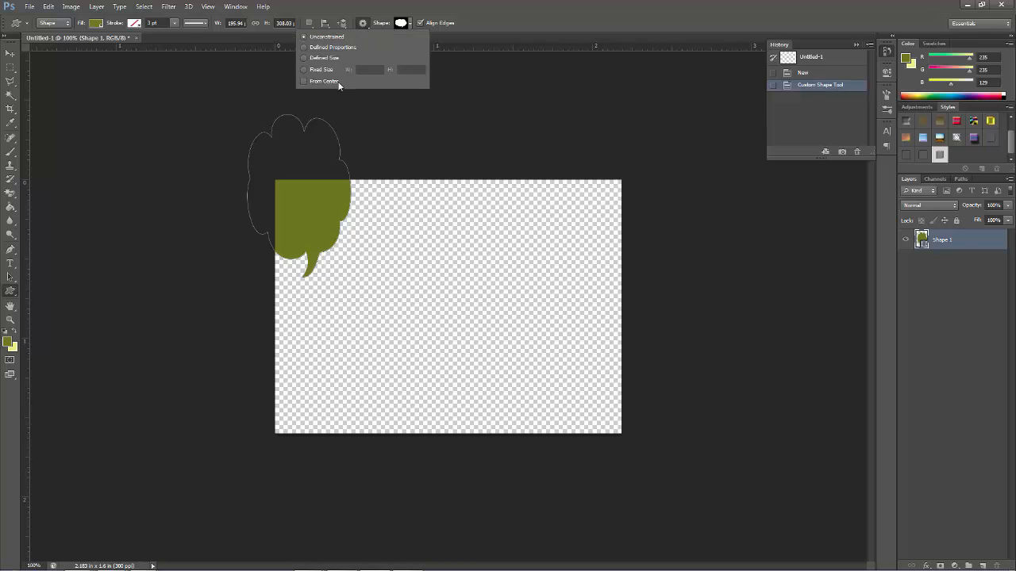
click(791, 75)
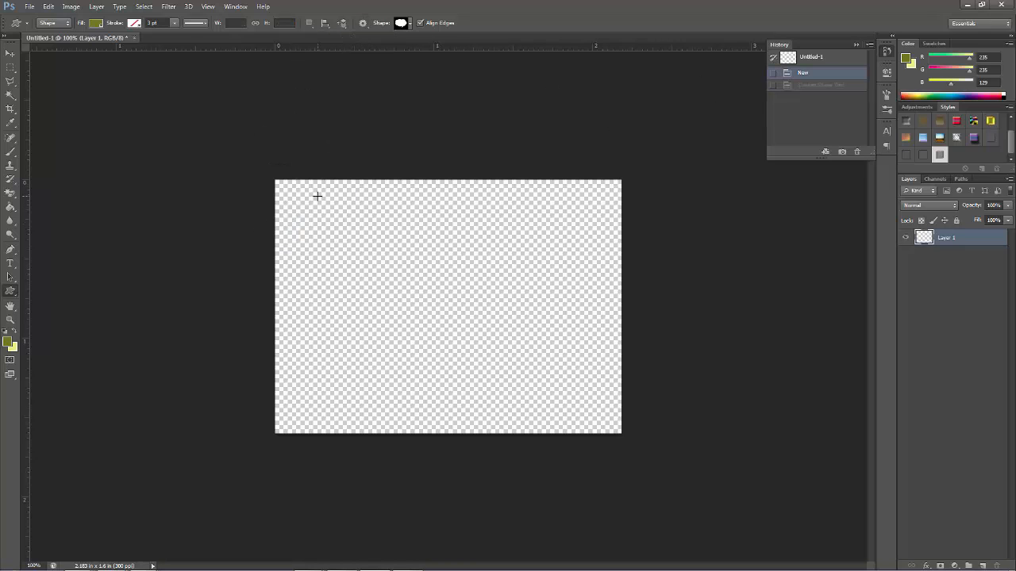
drag(317, 195, 568, 390)
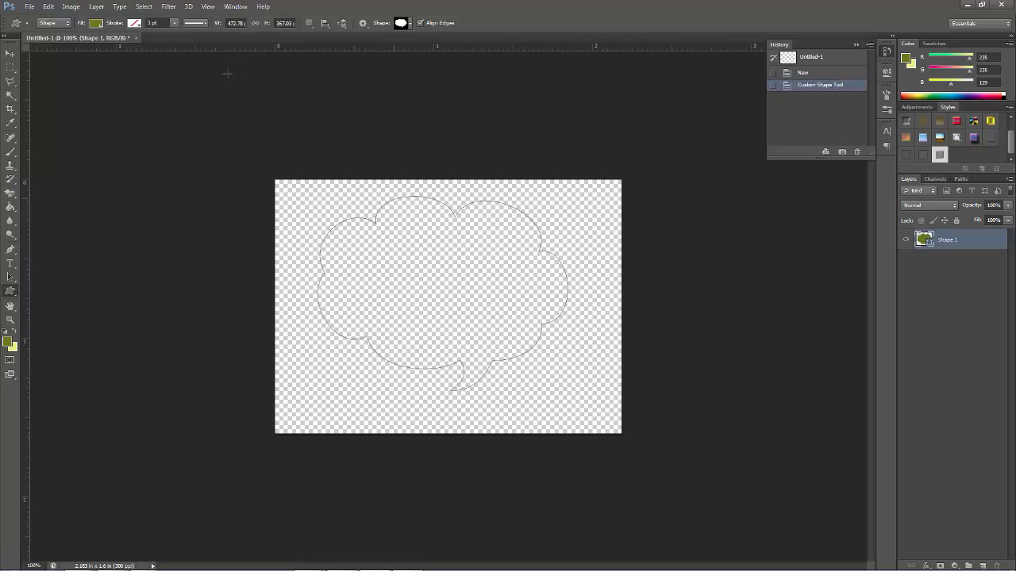
Step: Give the cloud bubble a dashed 3 pt stroke and colour it white
click(199, 23)
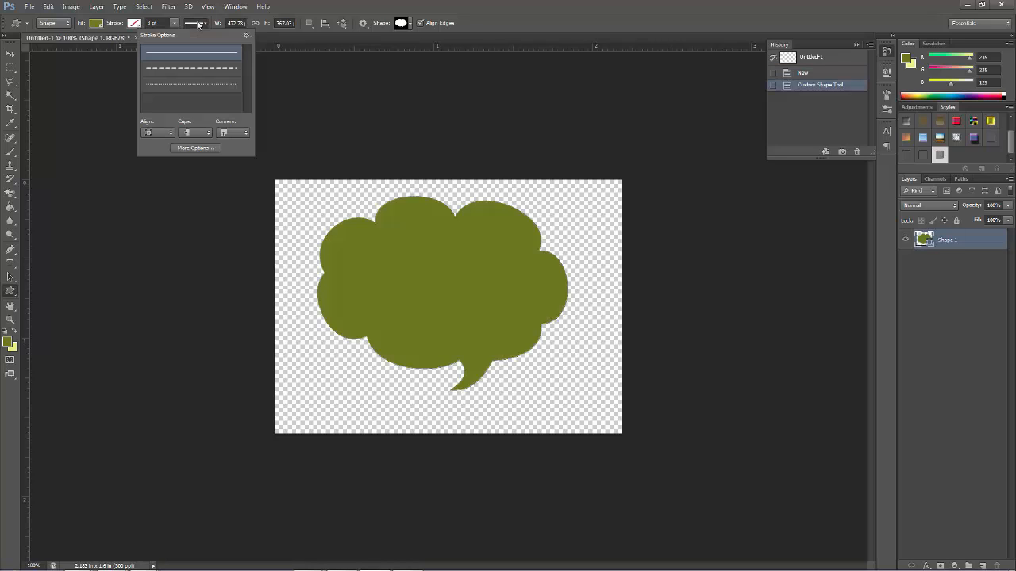
click(185, 85)
click(185, 71)
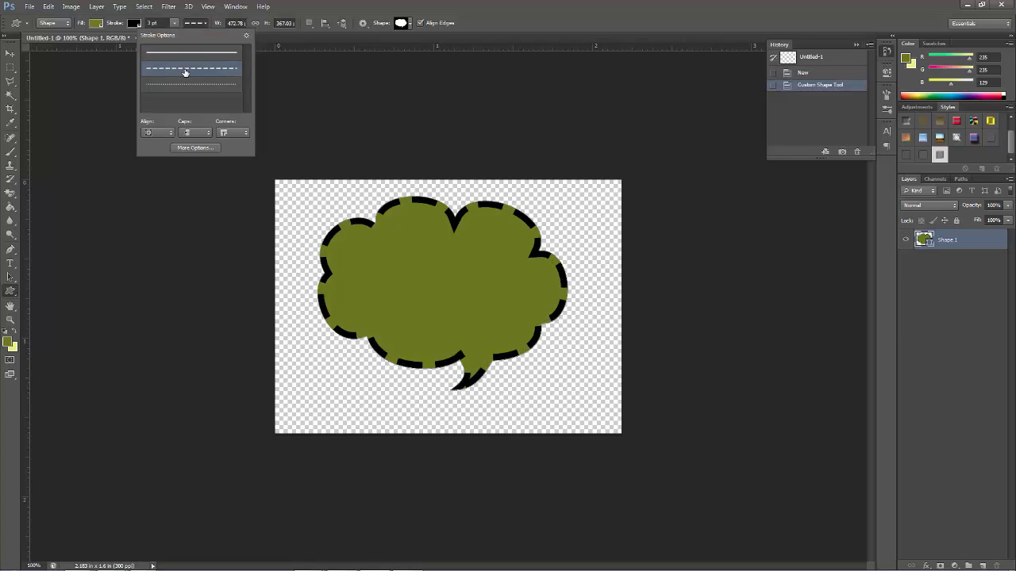
click(135, 24)
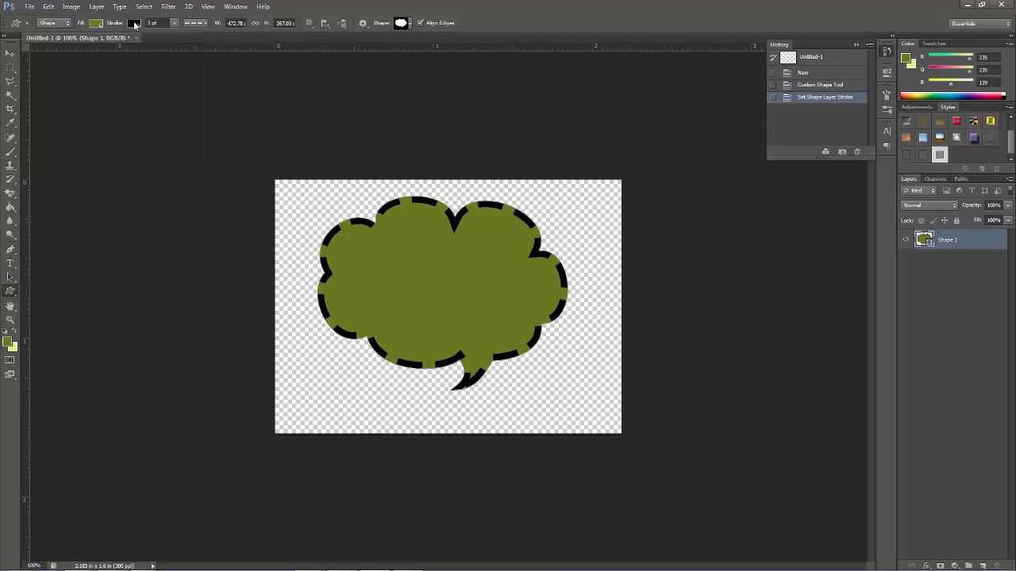
click(135, 24)
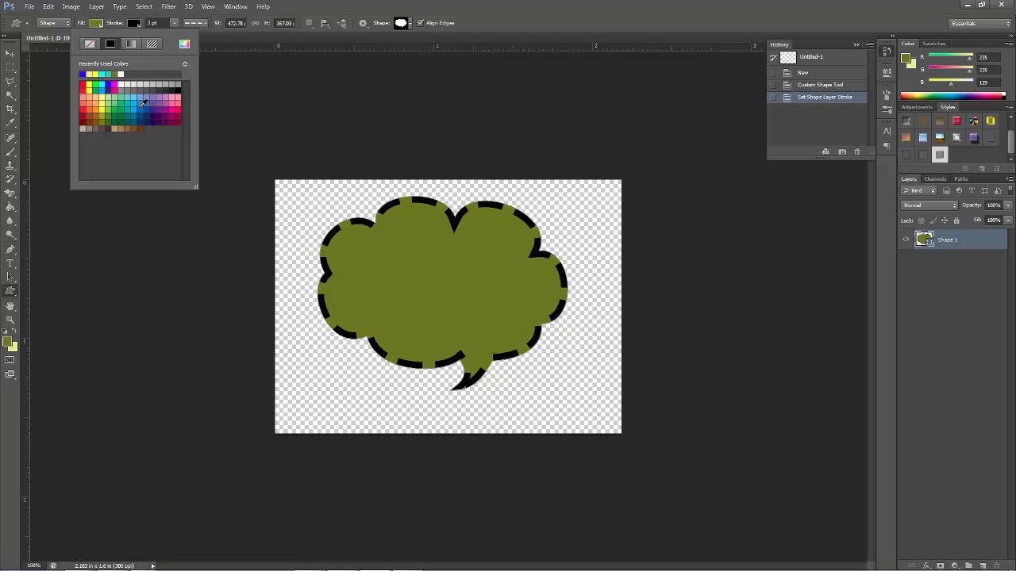
click(123, 73)
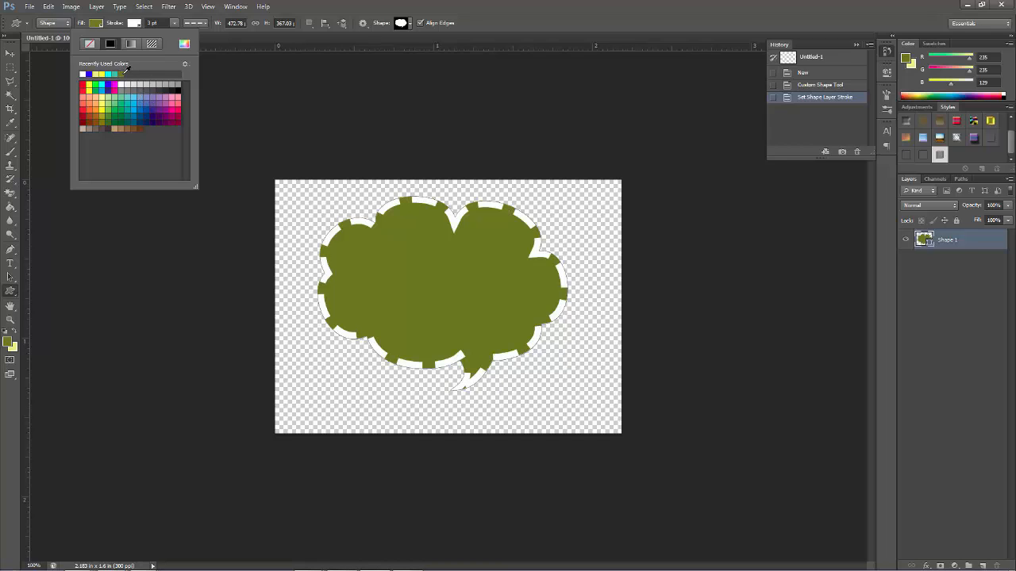
Step: Change the cloud bubble's outline to a dotted black stroke 3.10 pt wide
click(175, 24)
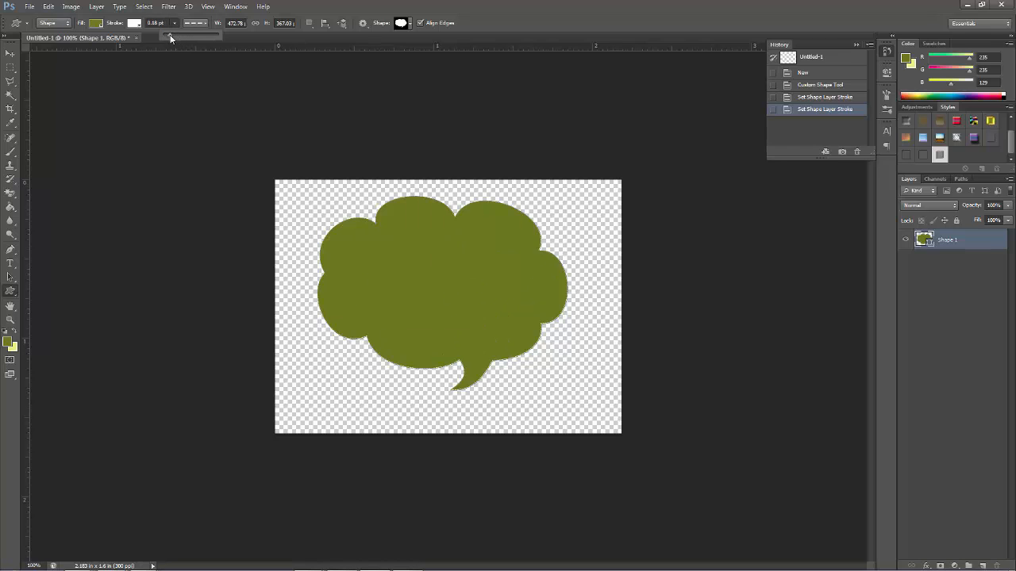
click(194, 23)
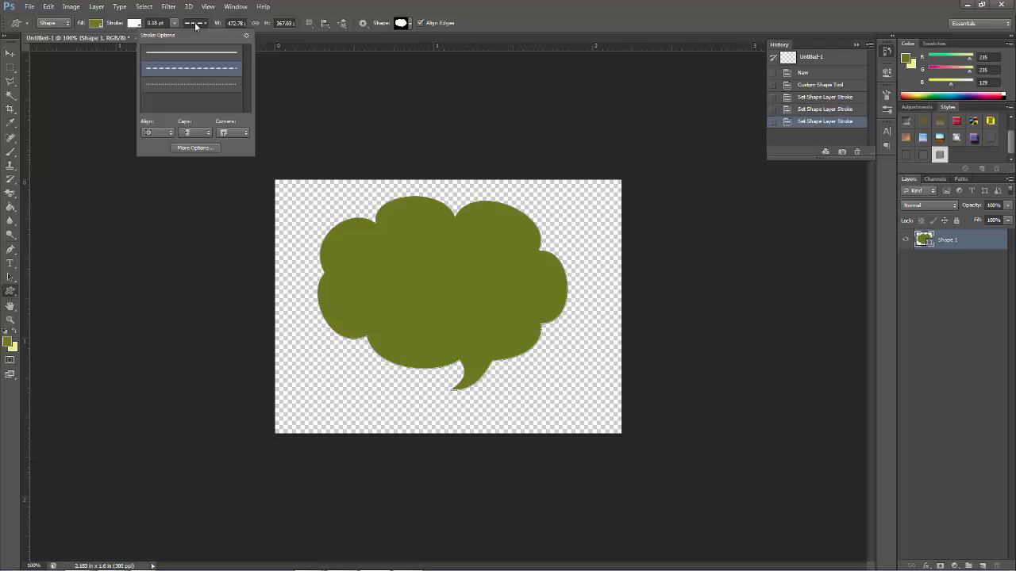
click(188, 91)
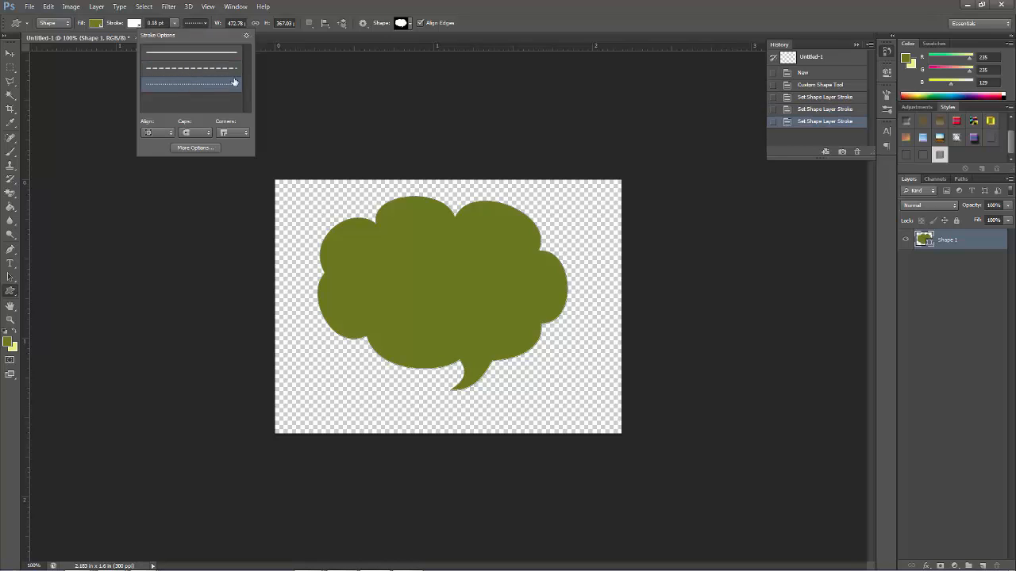
click(175, 24)
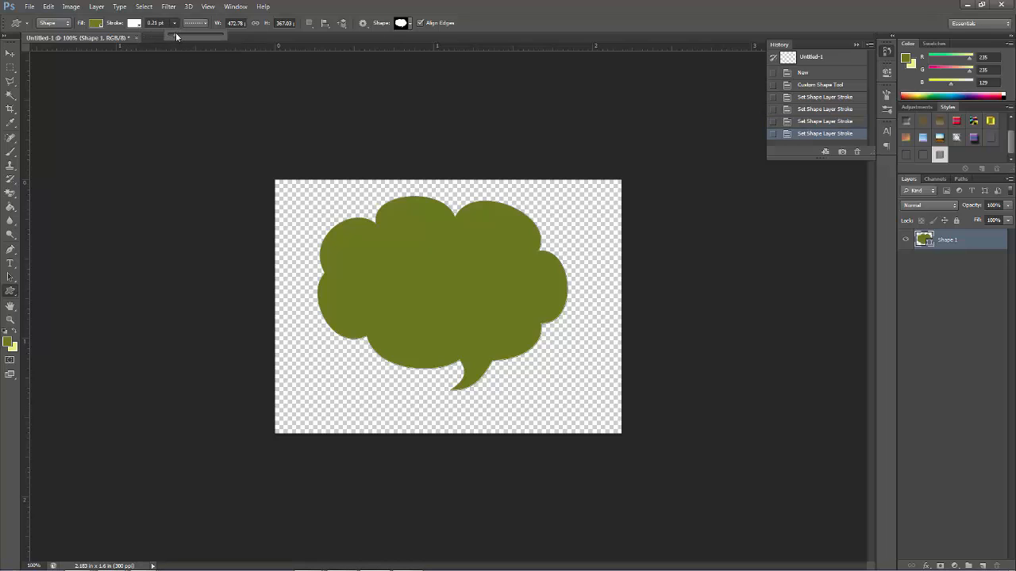
drag(178, 33, 179, 34)
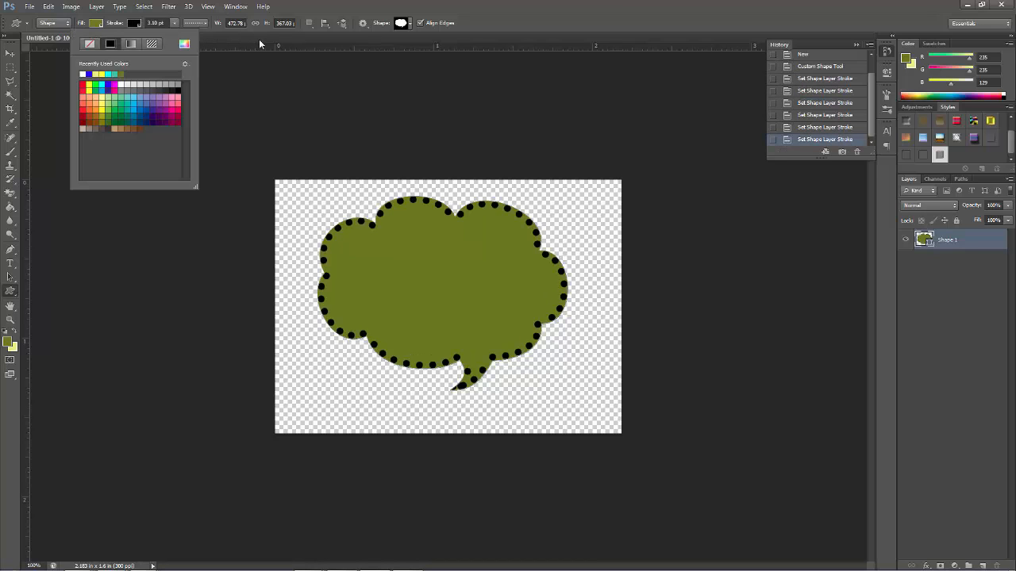
Step: Try a black-to-white linear gradient and a blue mottled pattern on the cloud bubble's dotted stroke
click(134, 25)
click(135, 24)
click(131, 44)
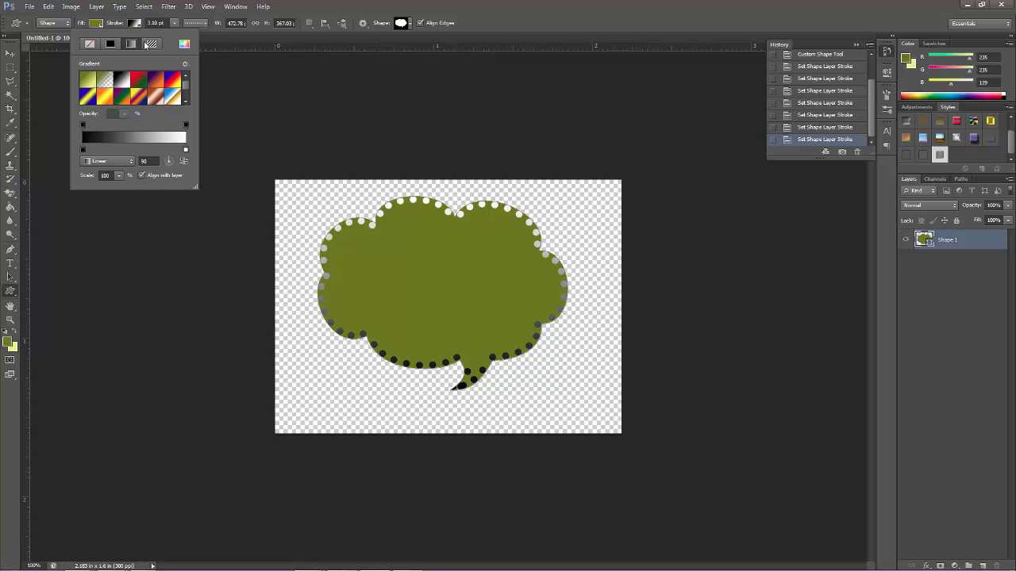
click(152, 44)
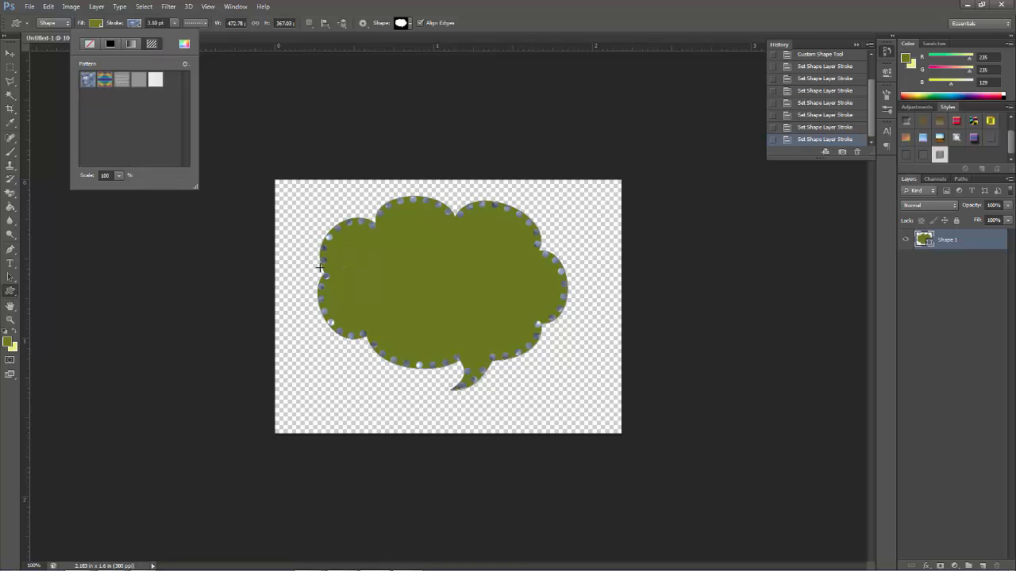
Step: Change the cloud bubble's outline to a continuous line and give it a solid yellow colour
click(193, 23)
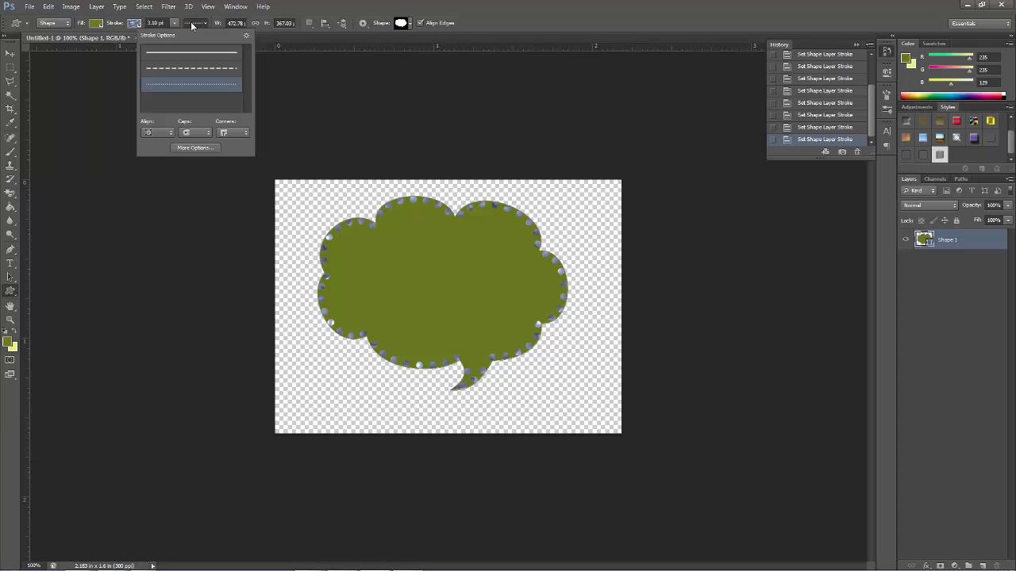
click(186, 54)
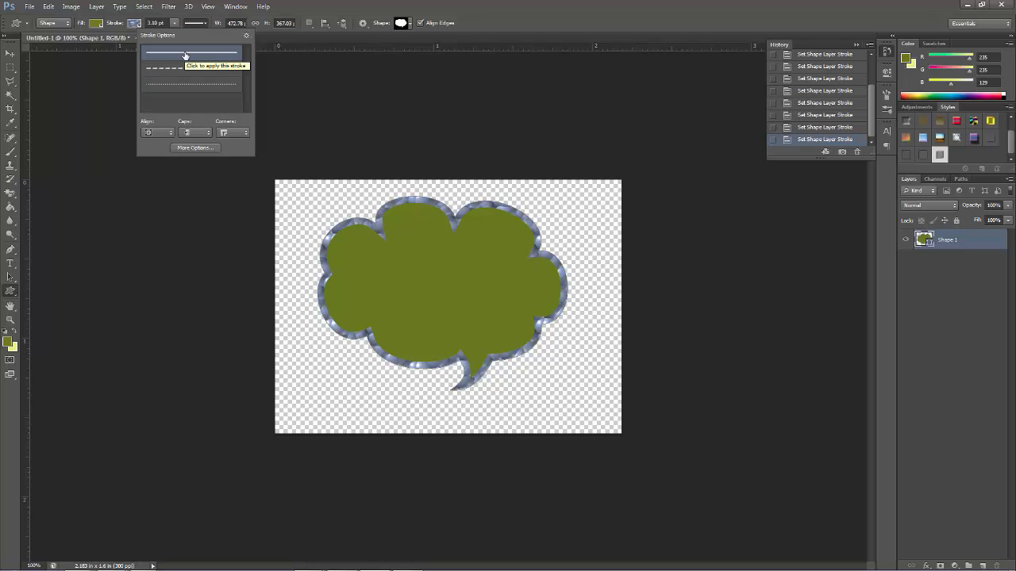
click(135, 23)
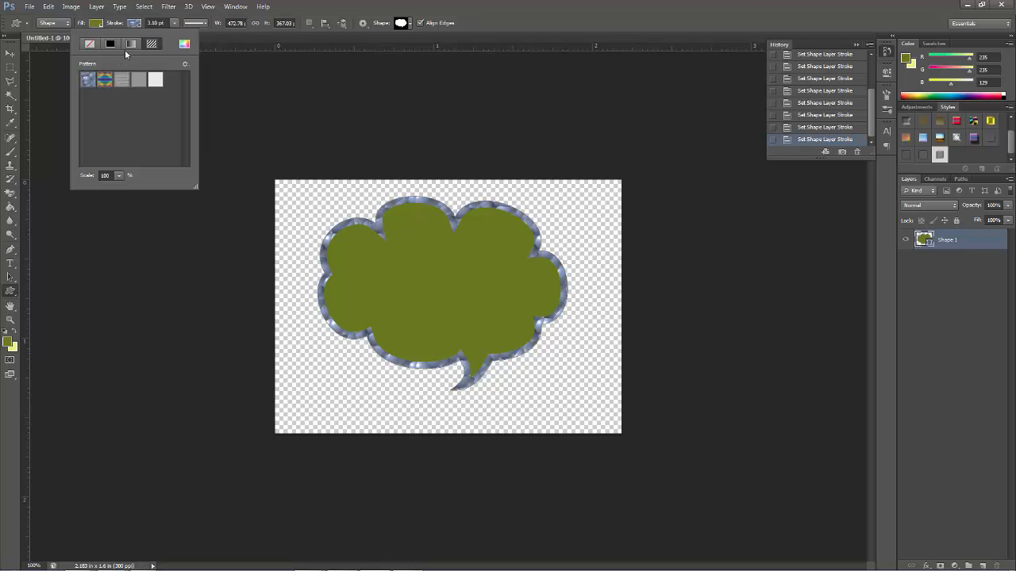
click(111, 45)
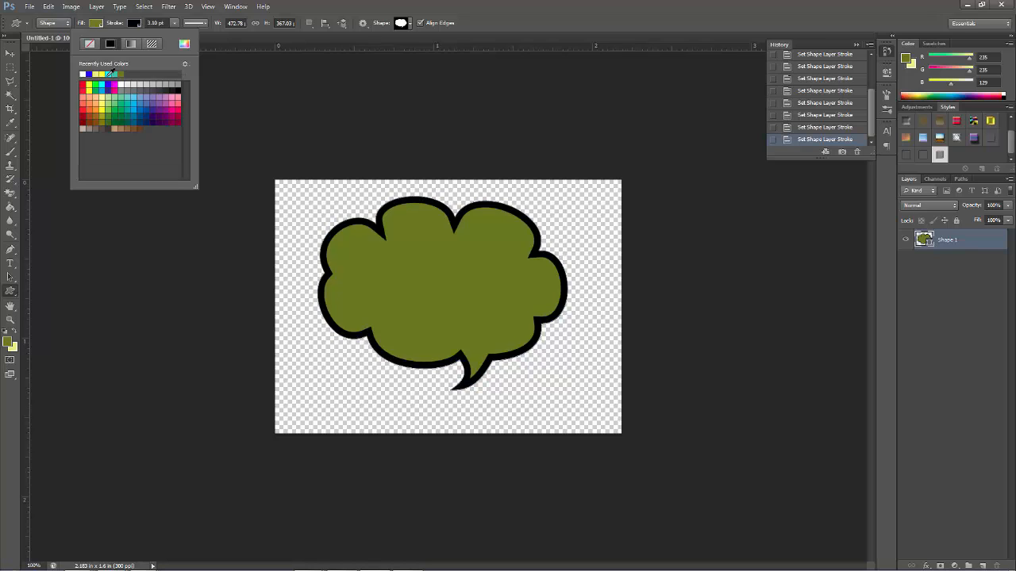
click(103, 74)
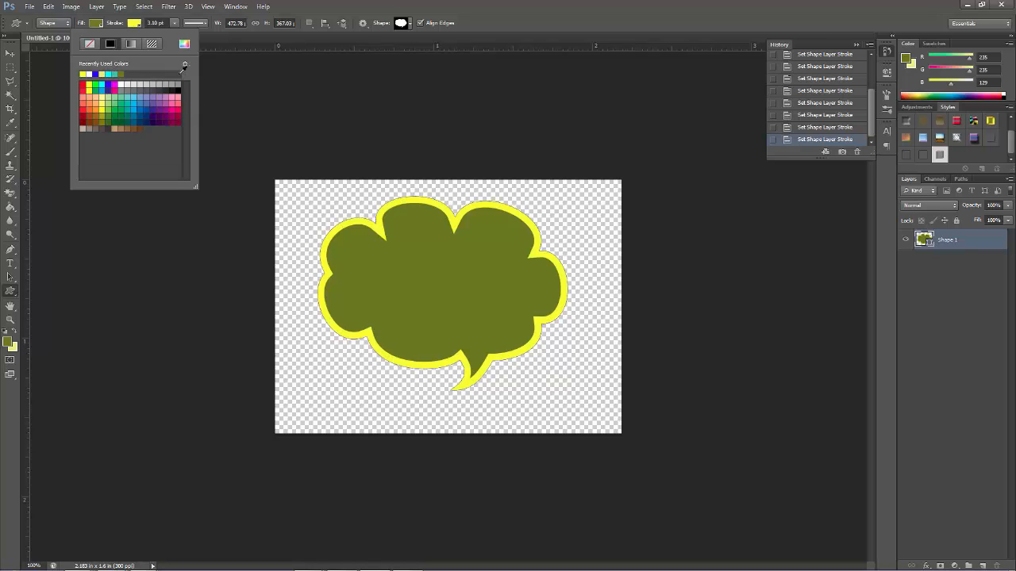